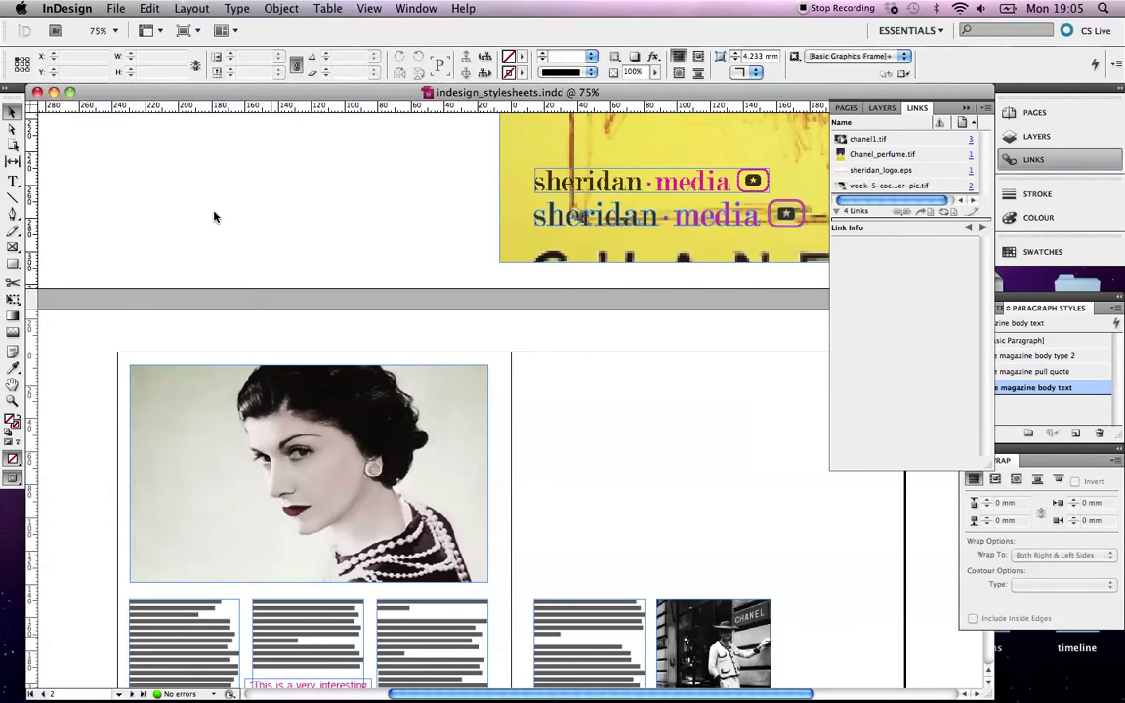
Step: Scroll down to reveal the full spread and select the Chanel photo frame
scroll(214, 216, "down", 3)
scroll(213, 216, "down", 4)
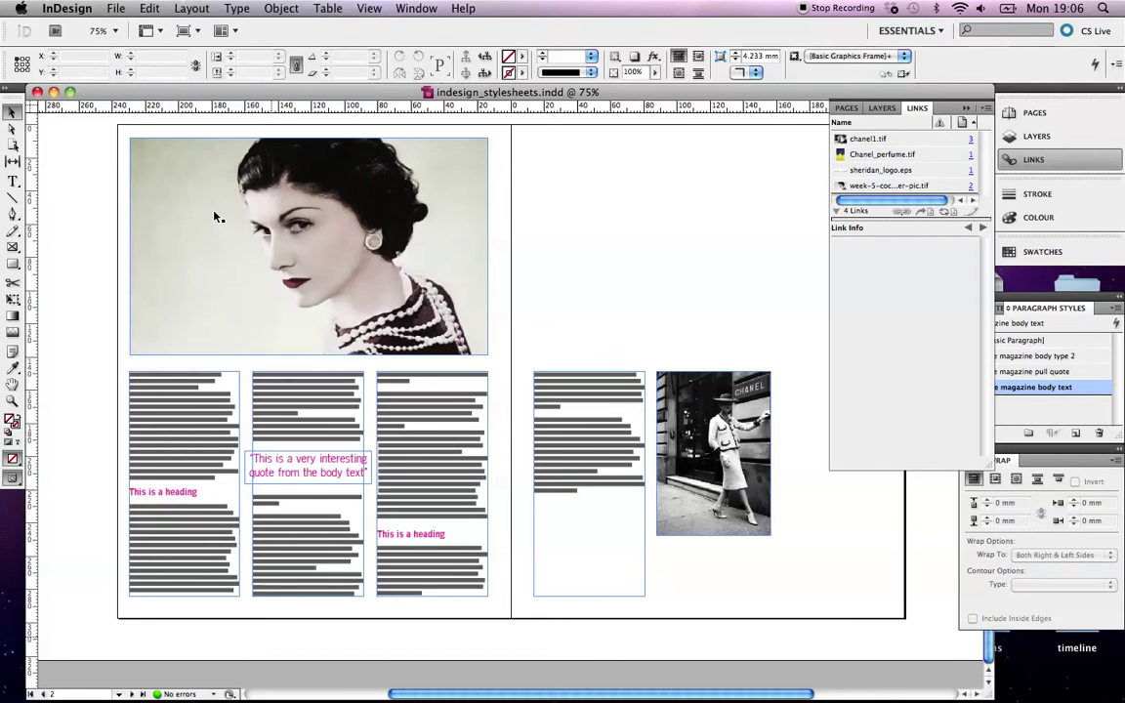
left_click(216, 216)
Step: Start a PDF export using the File > Adobe PDF Presets > [High Quality Print] preset
left_click(309, 246)
left_click(116, 9)
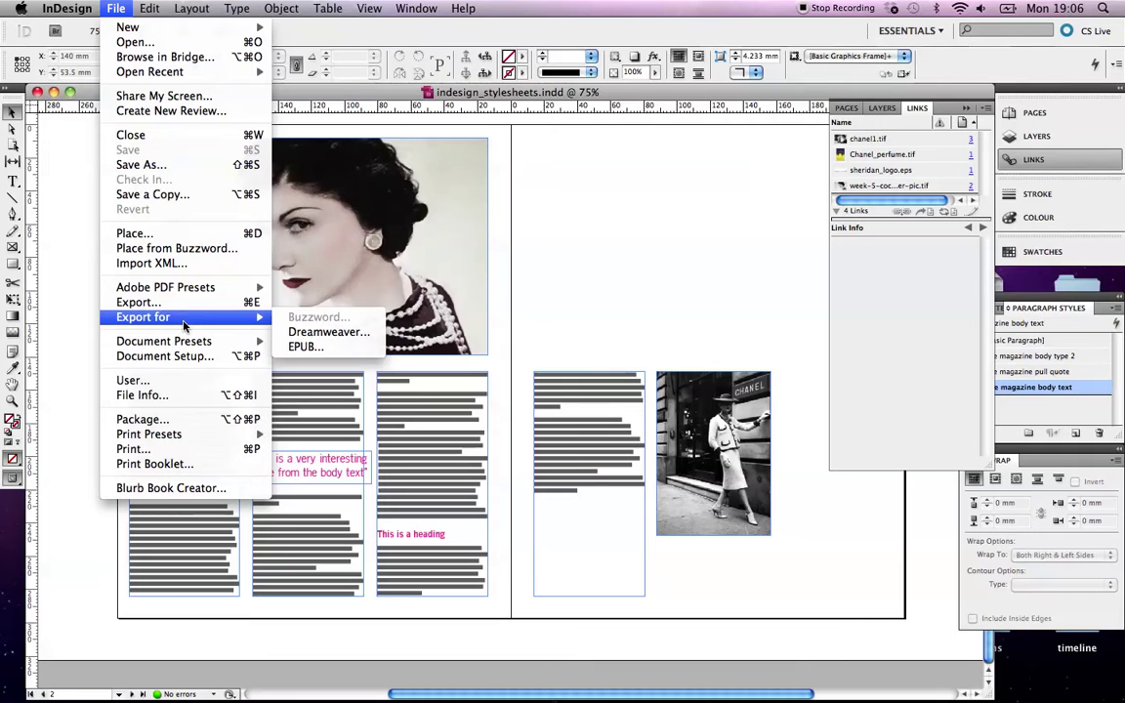
mouse_move(183, 290)
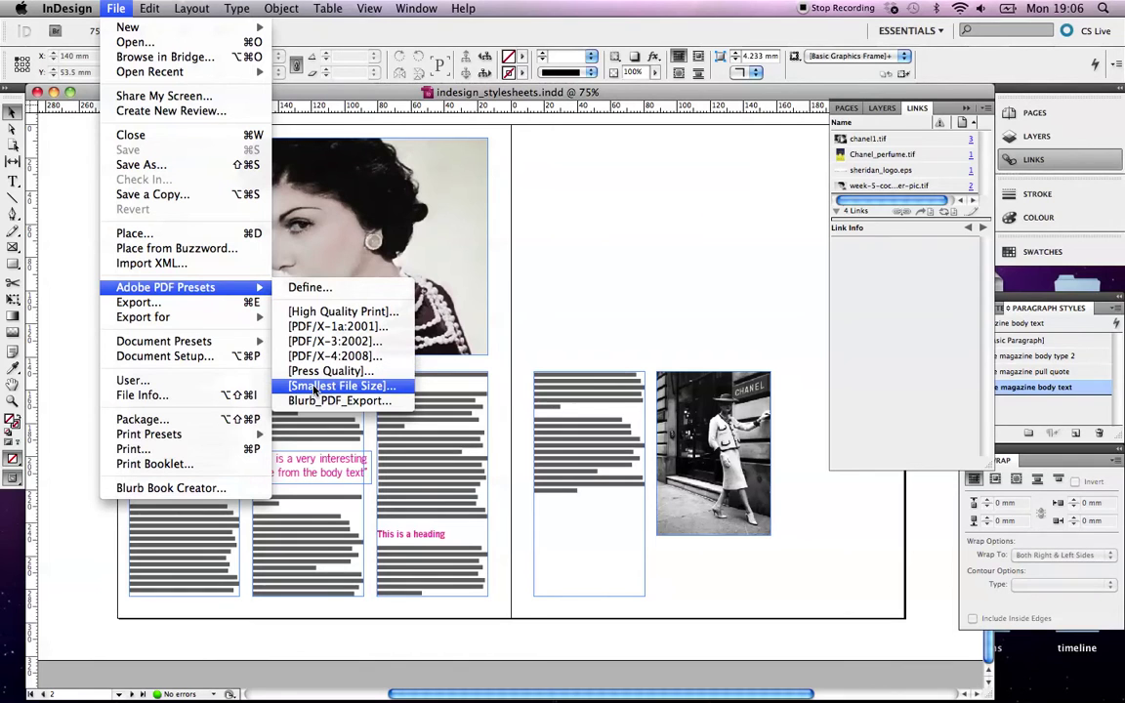
left_click(336, 312)
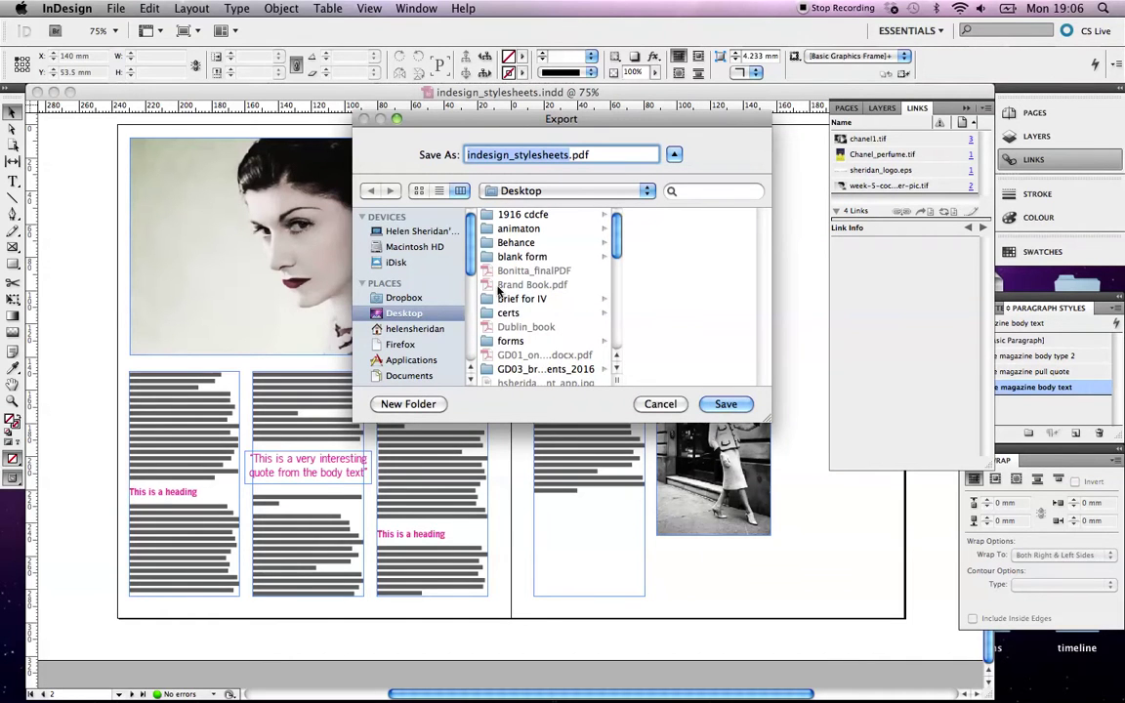
Step: Save the PDF as final_eye_mag in Documents > Eye_mag_for_printers
left_click(422, 329)
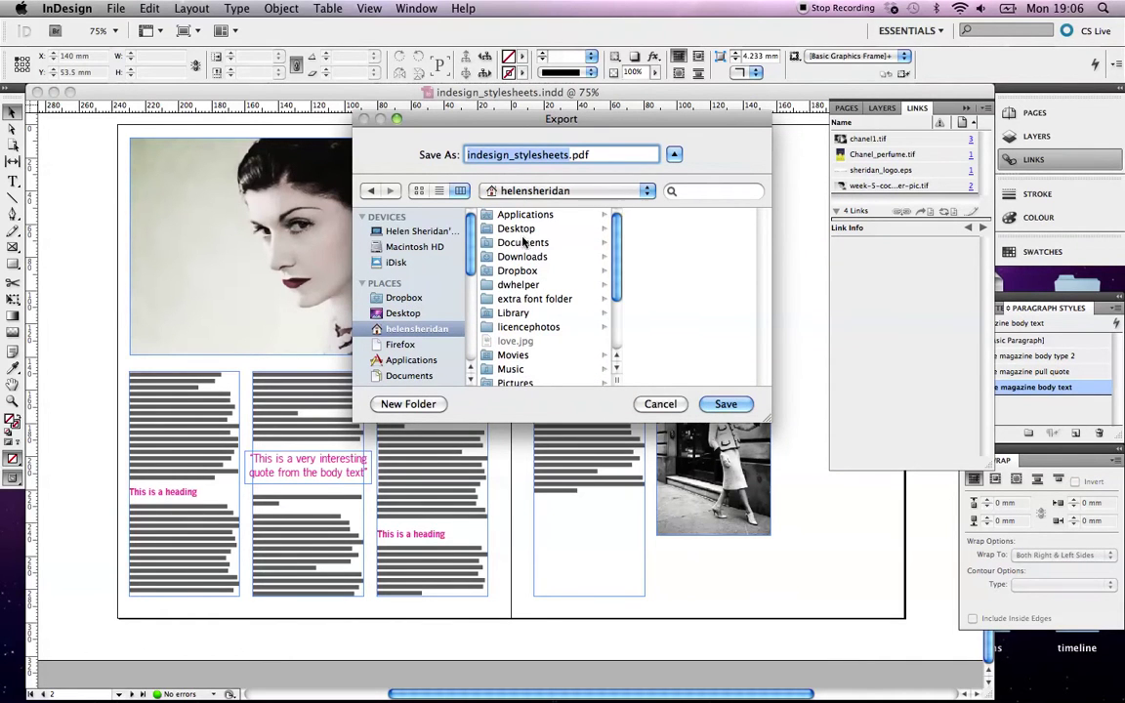
left_click(522, 242)
scroll(676, 283, "down", 6)
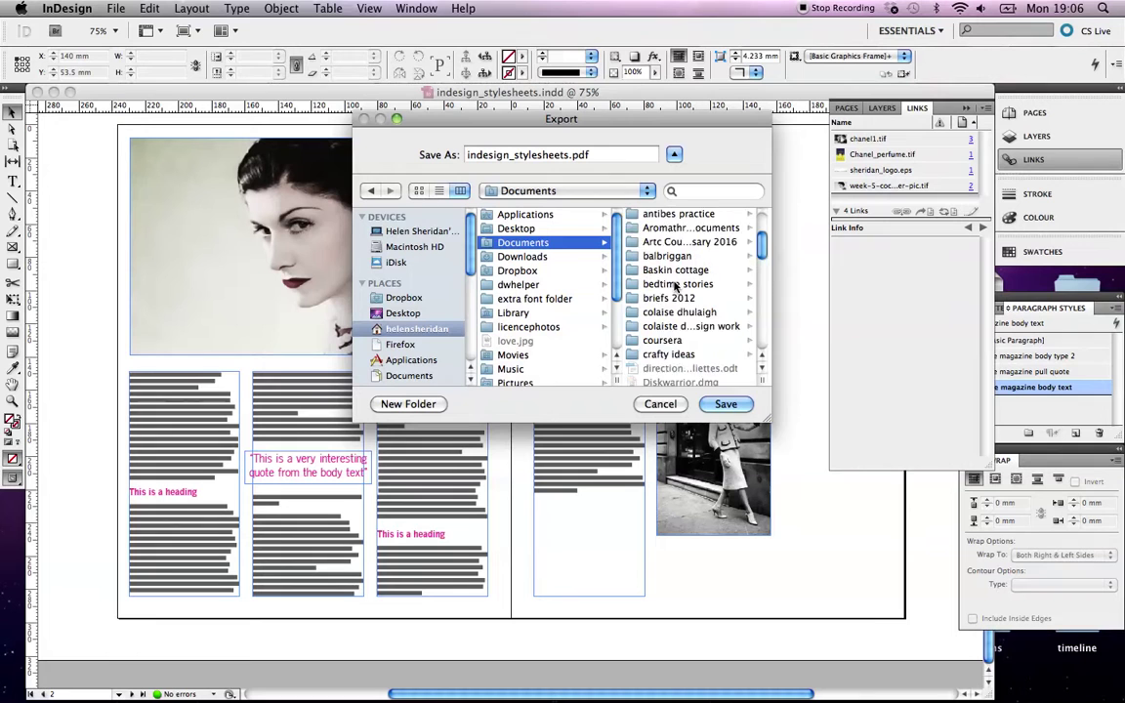
left_click(679, 271)
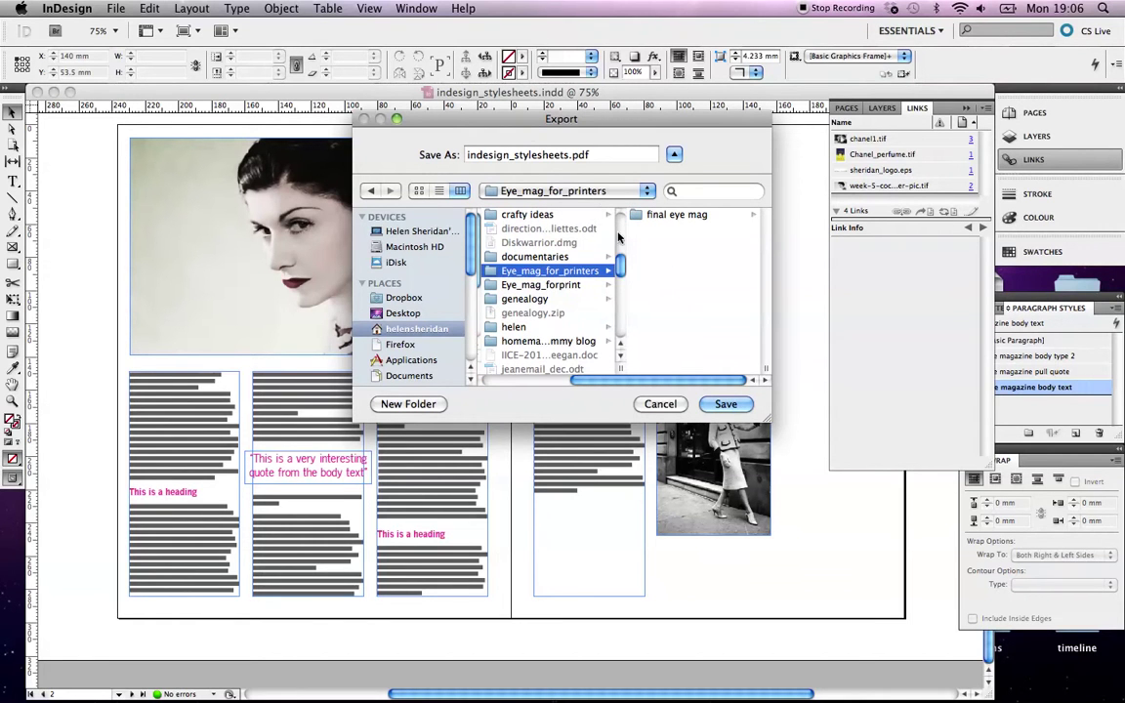
double_click(566, 156)
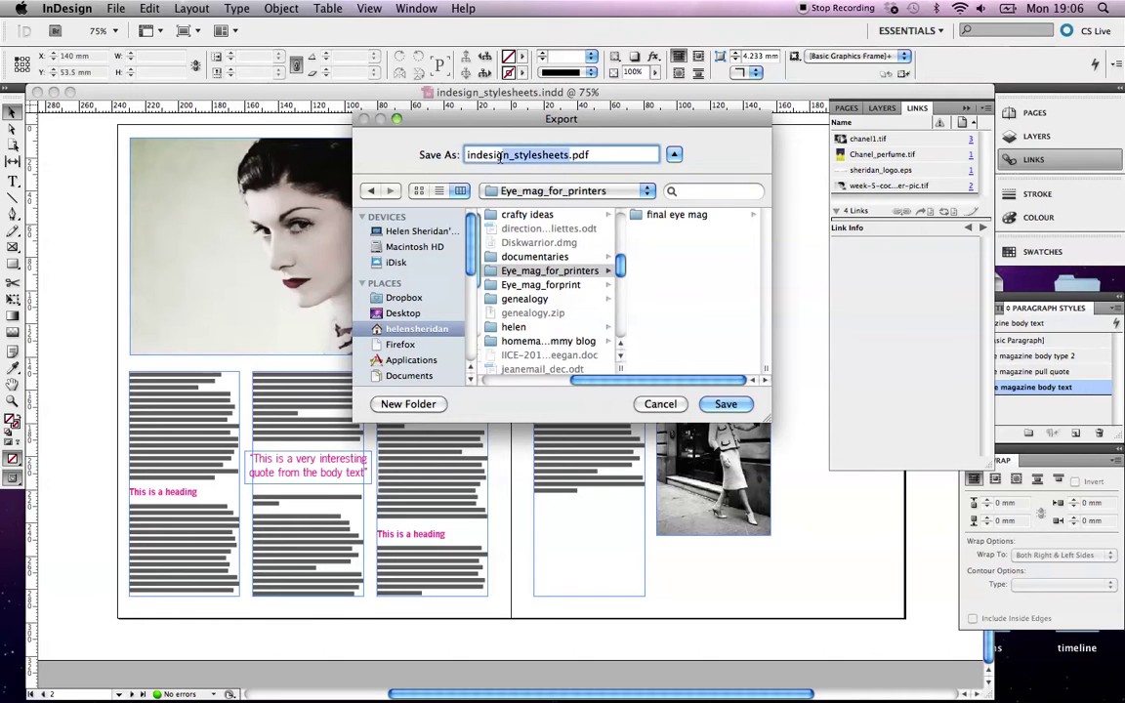
type("final_e")
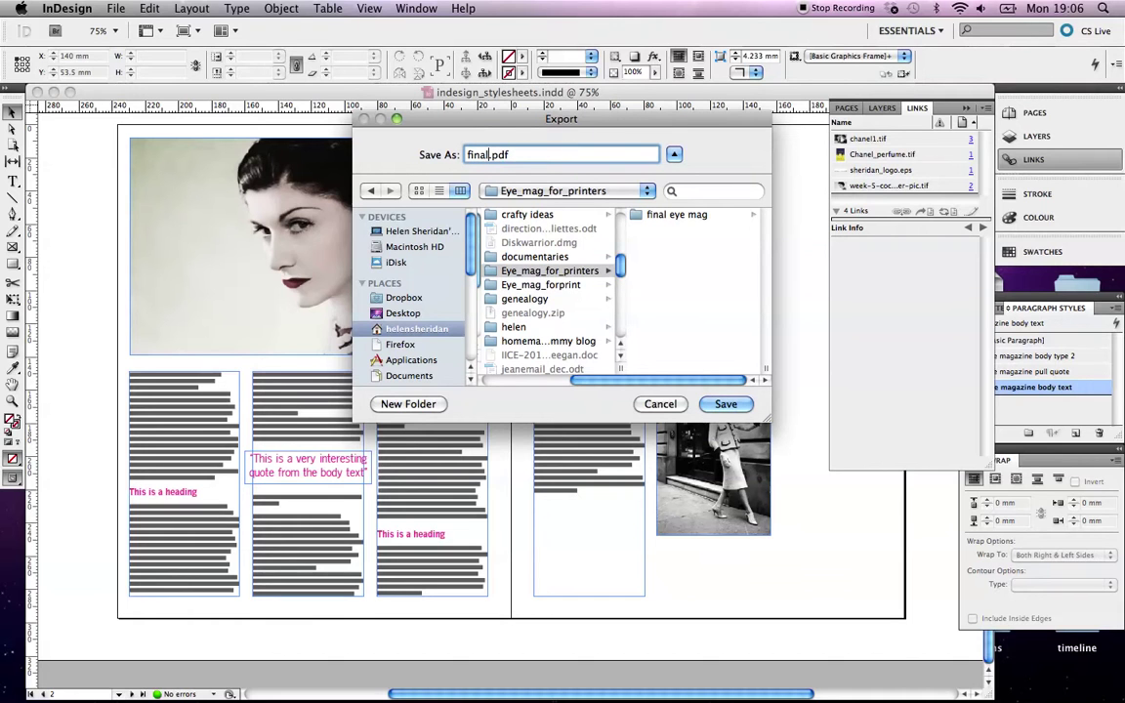
type("ye_mag")
Step: Confirm the file name and keep [High Quality Print] as the export preset
left_click(726, 404)
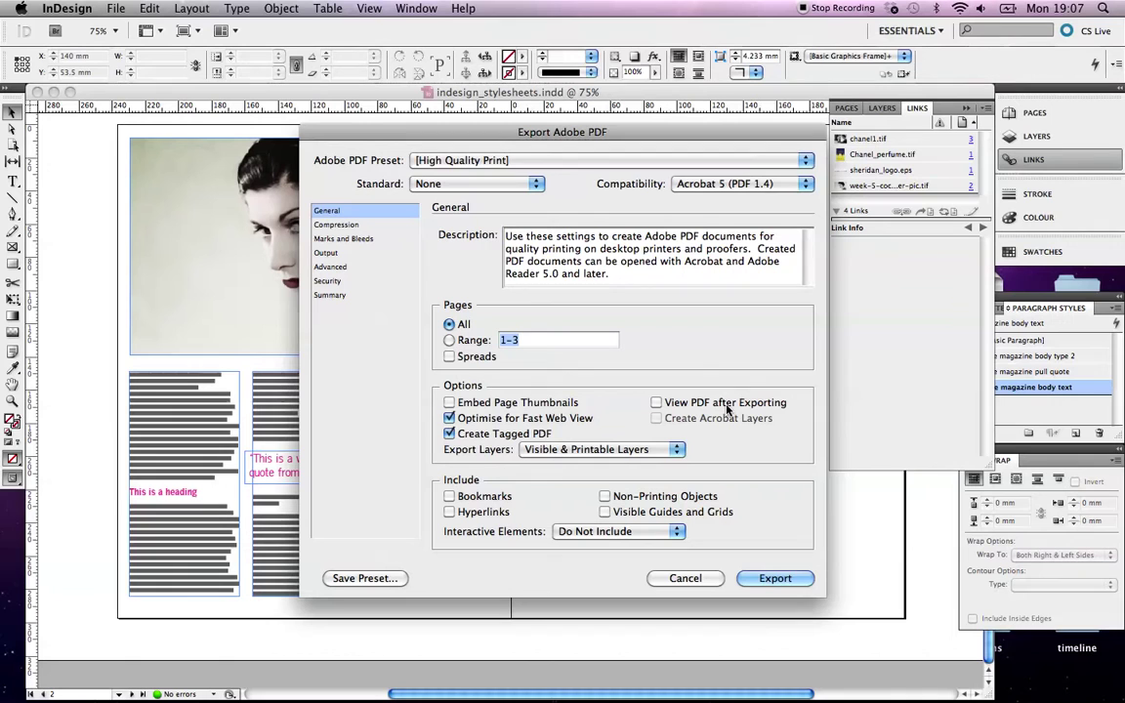
left_click(528, 160)
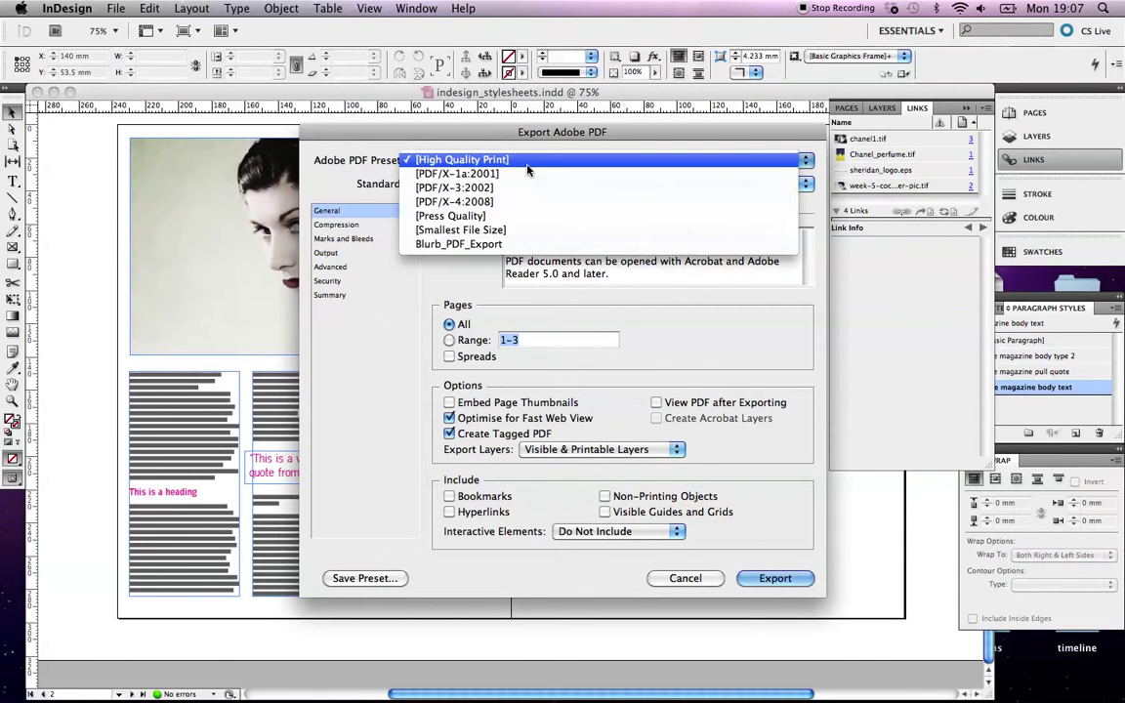
left_click(473, 159)
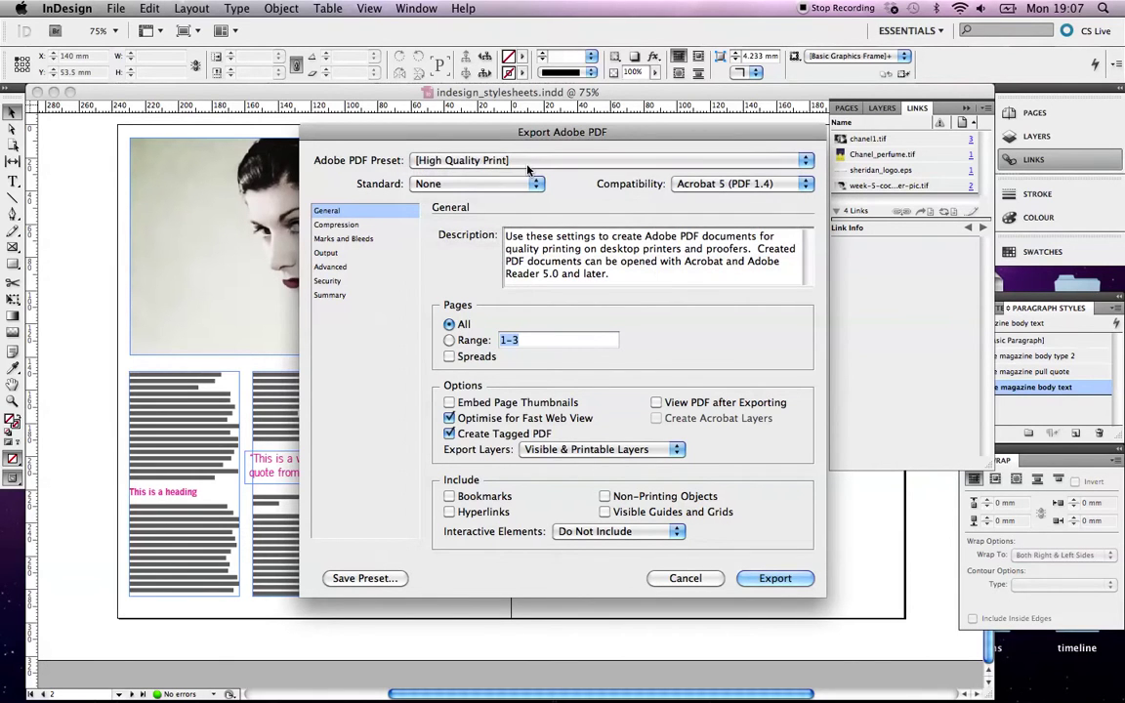
Step: Set Pages to All and tick Spreads in the Export Adobe PDF dialog
left_click(449, 357)
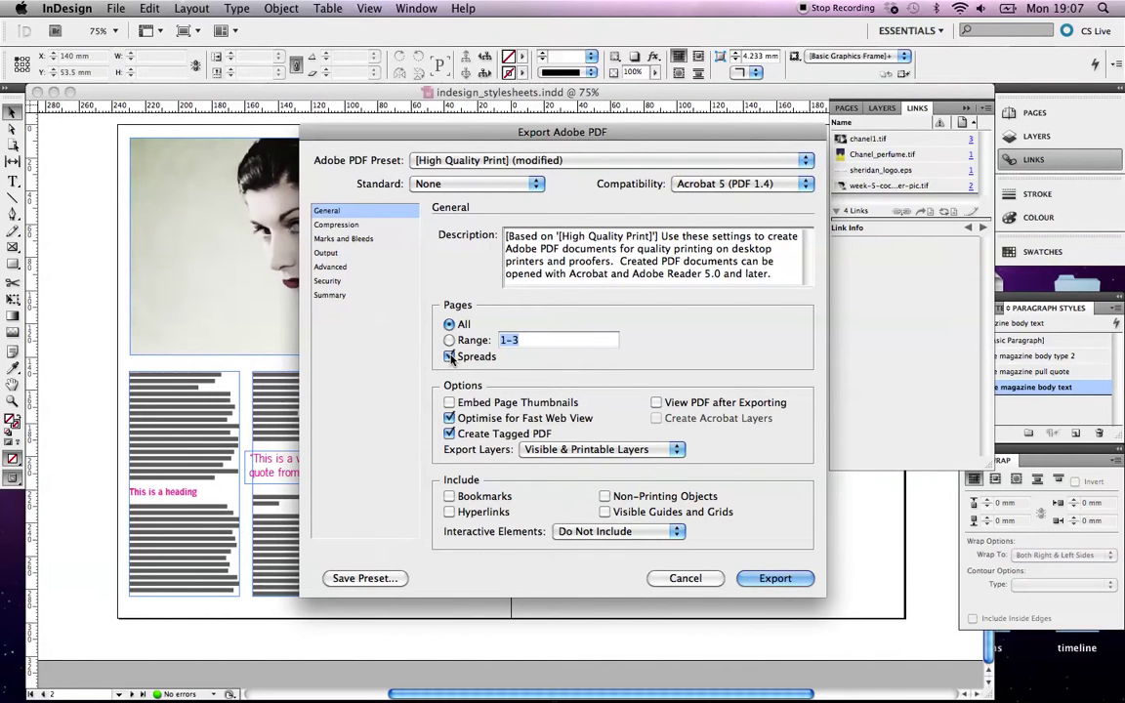
left_click(449, 356)
left_click(449, 340)
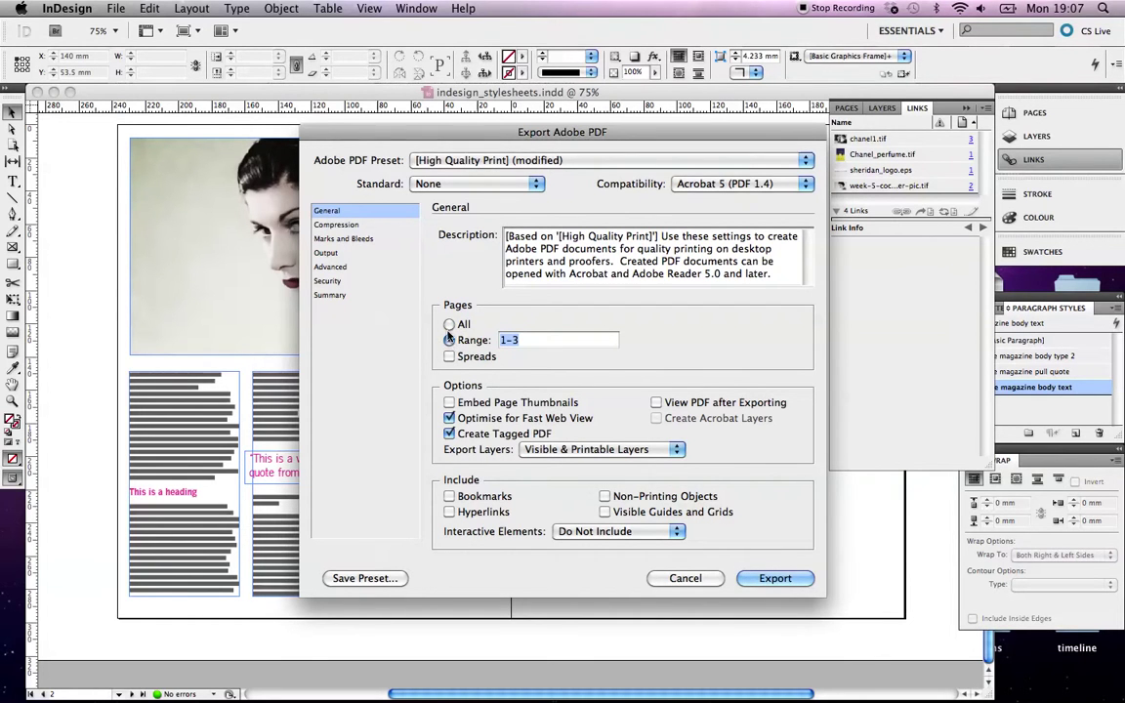
left_click(449, 324)
left_click(449, 358)
Step: Review Compression, Output, Marks and Bleeds, Security and Summary with no PDF standard, then export
left_click(368, 227)
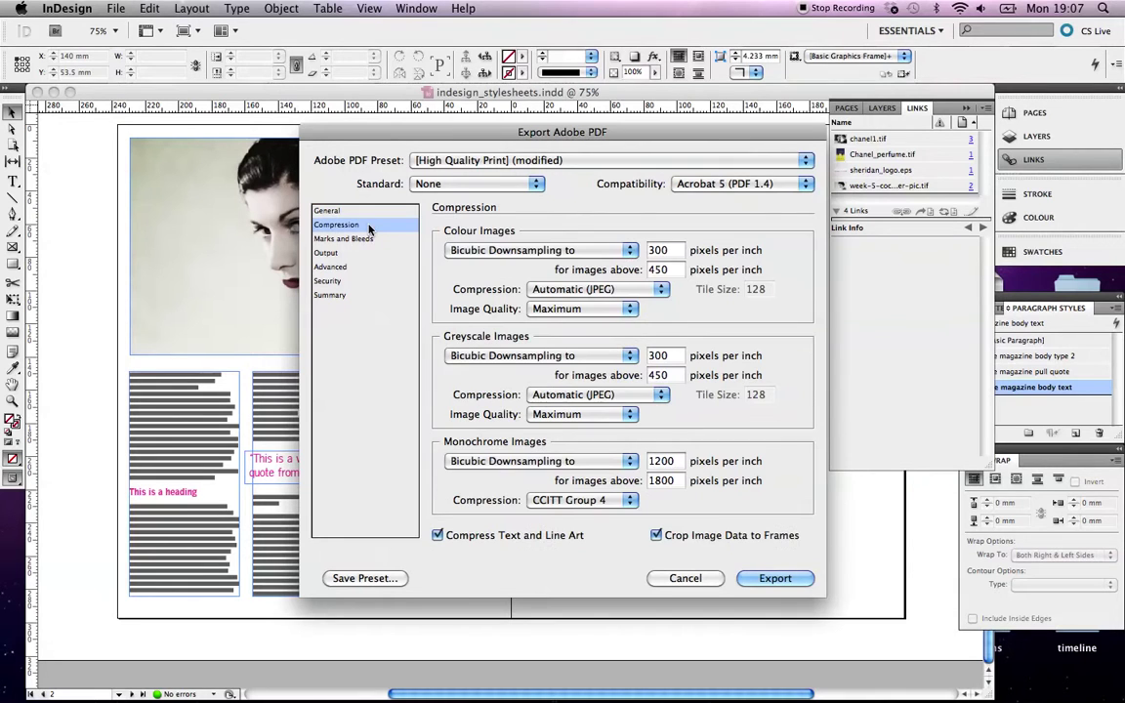
left_click(428, 185)
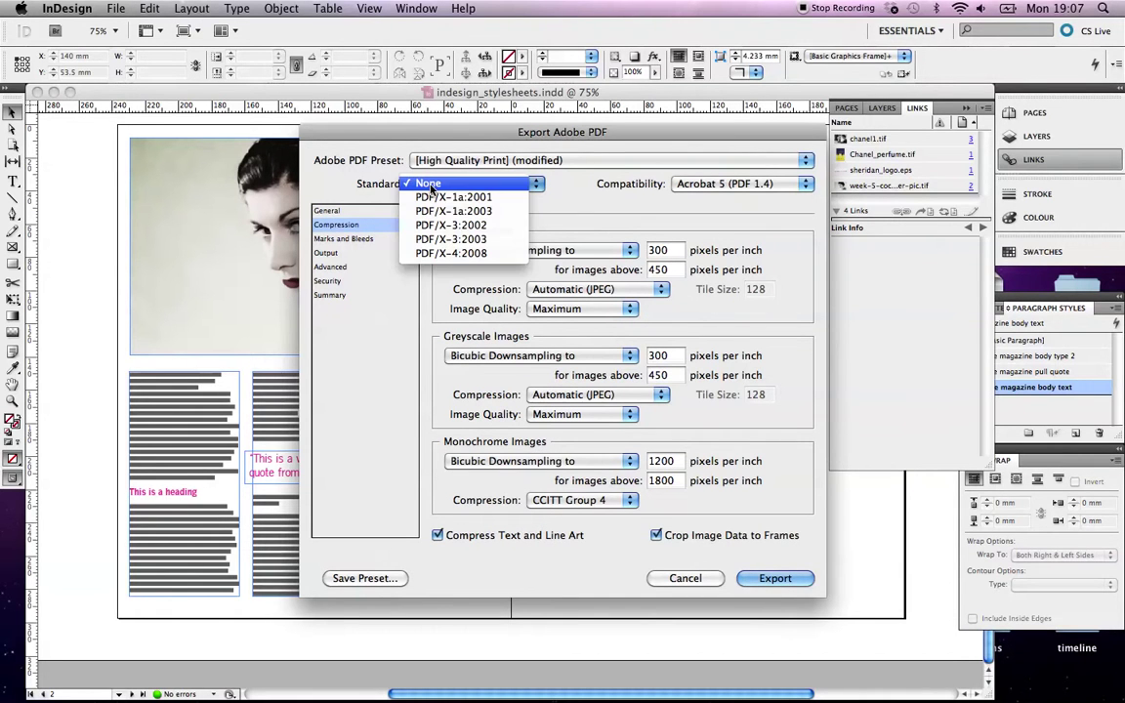
left_click(429, 185)
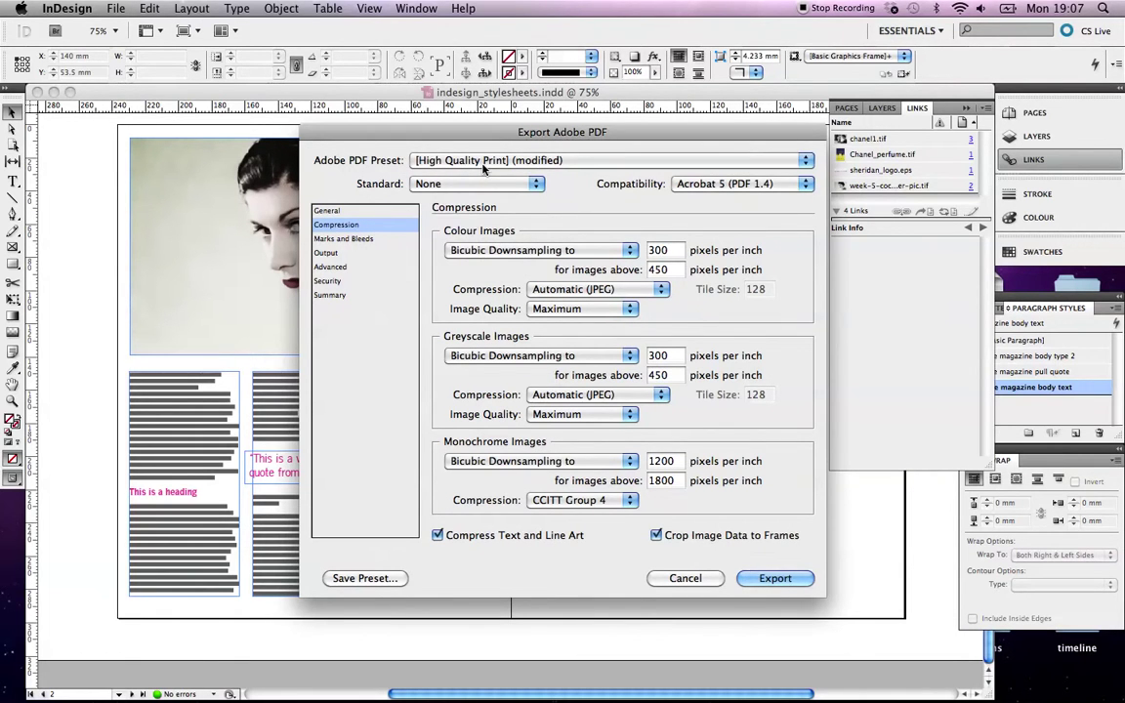
left_click(342, 253)
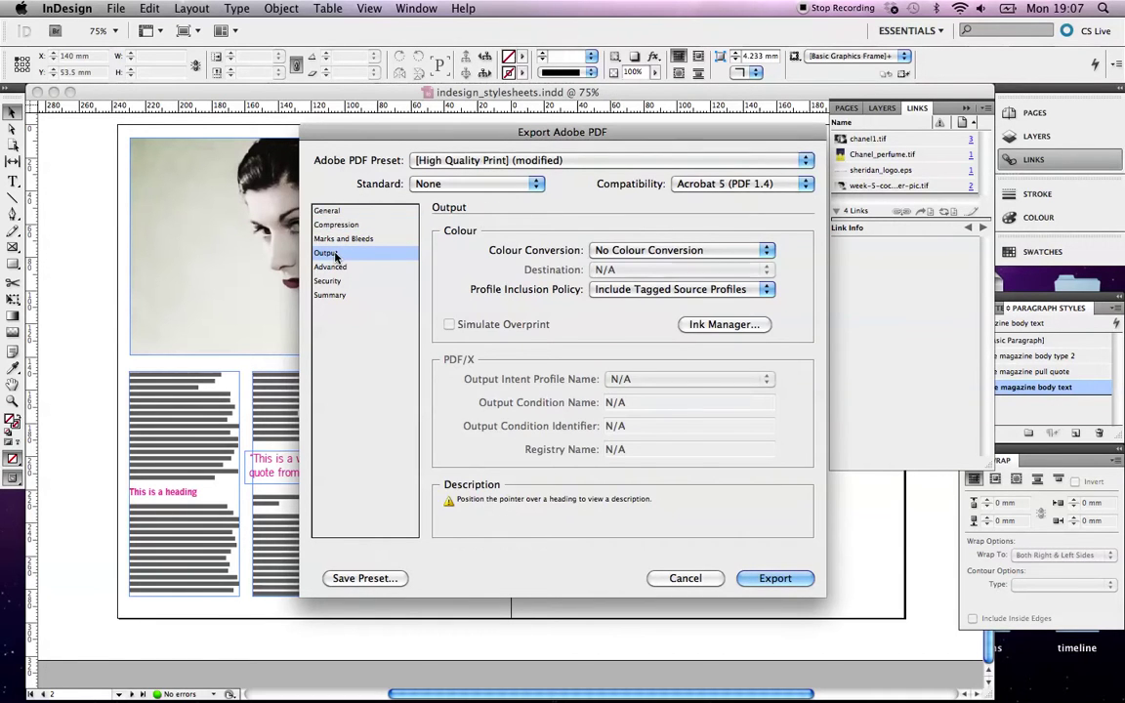
left_click(343, 239)
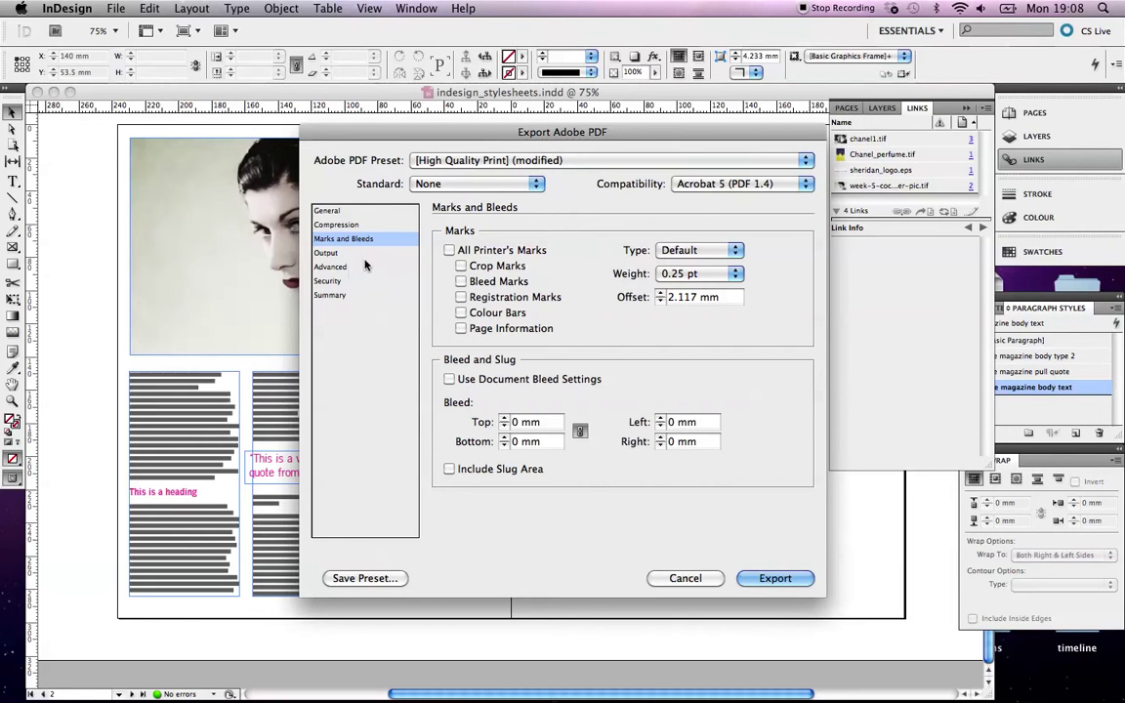
left_click(328, 281)
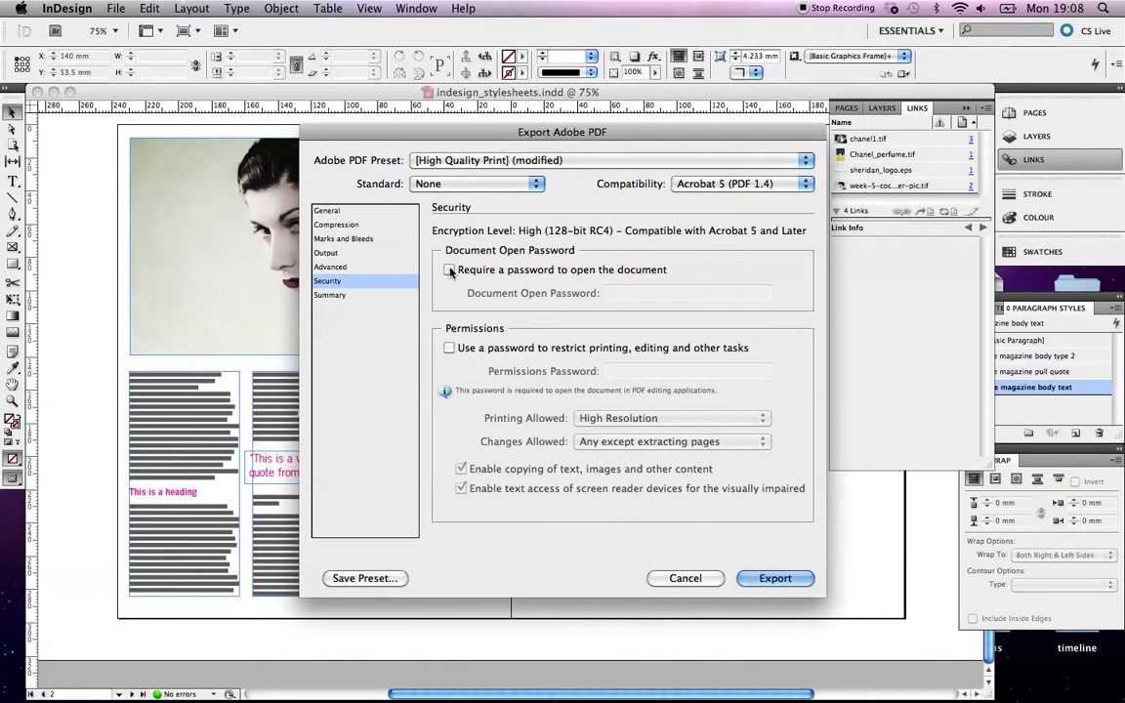
left_click(332, 294)
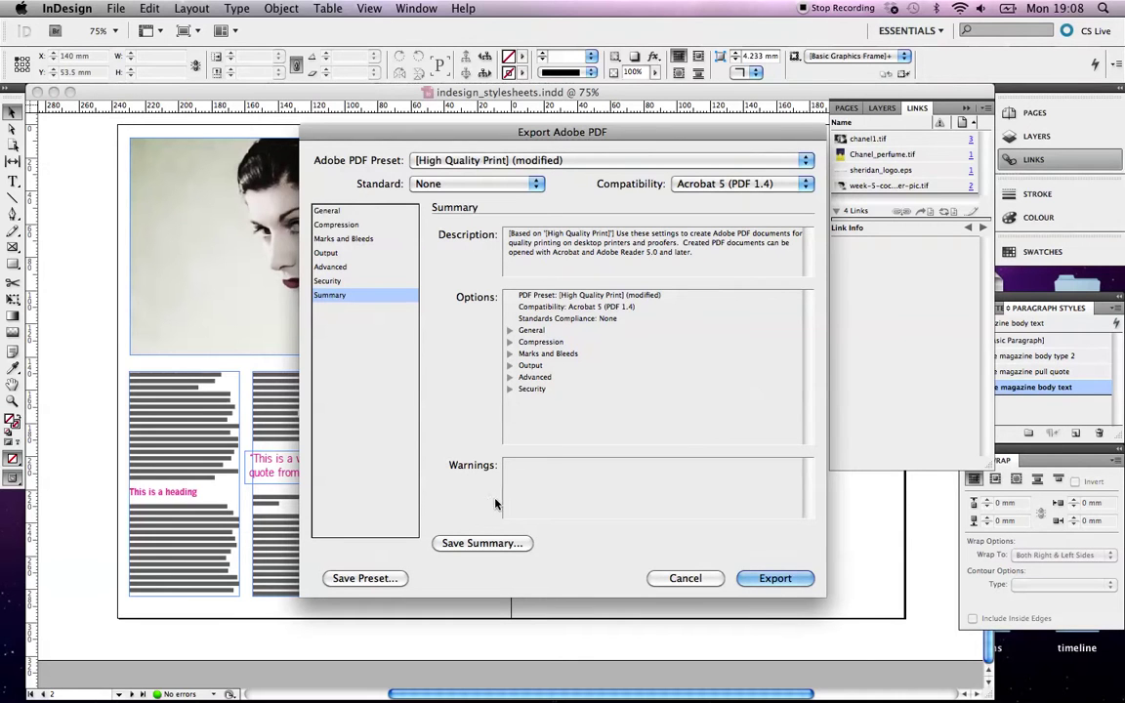
left_click(766, 578)
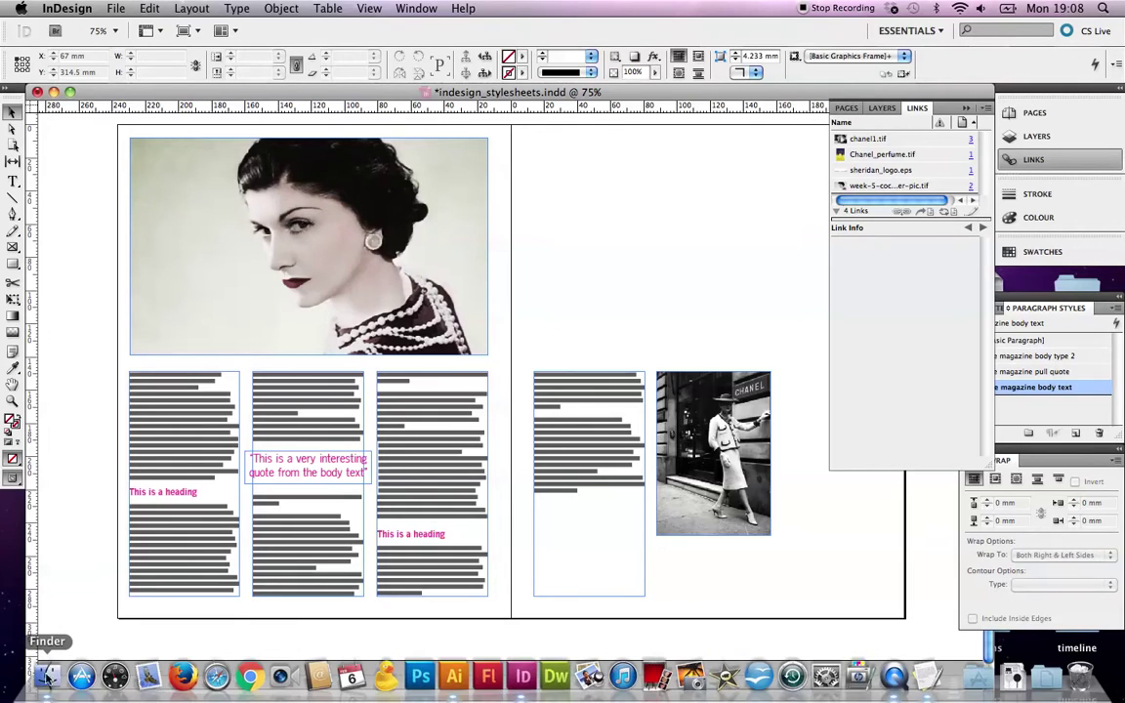
Step: Open final_eye_mag.pdf from the Eye_mag_for_printers folder in Adobe Reader
left_click(44, 613)
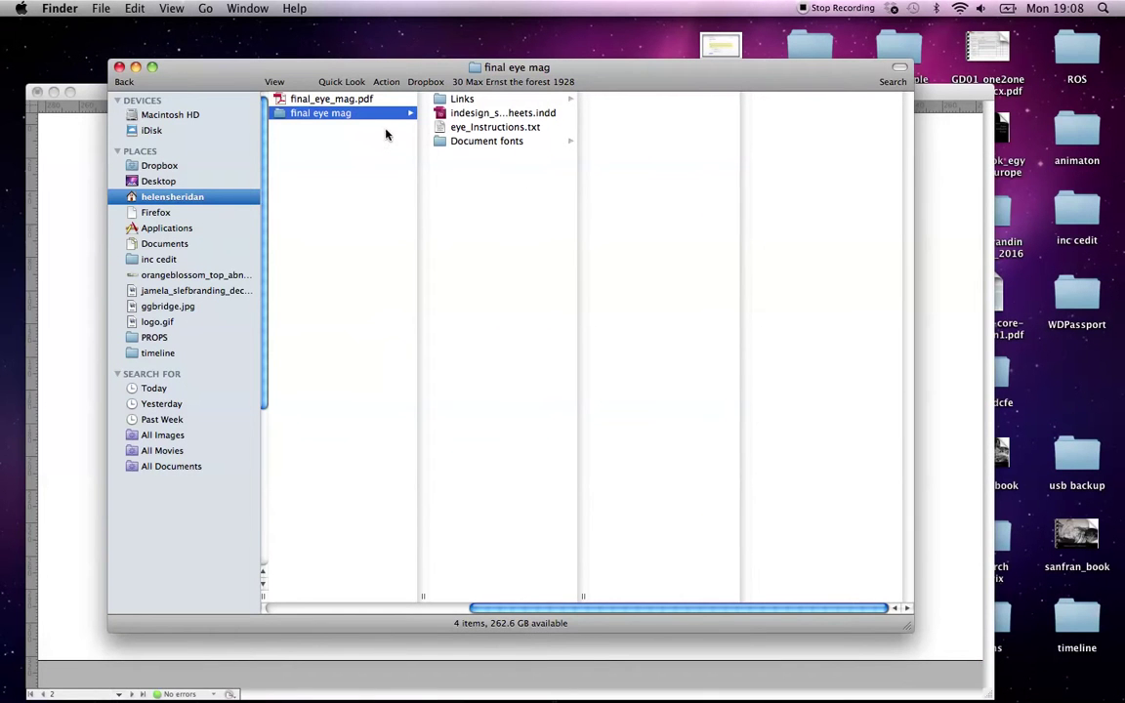
left_click(364, 101)
double_click(361, 101)
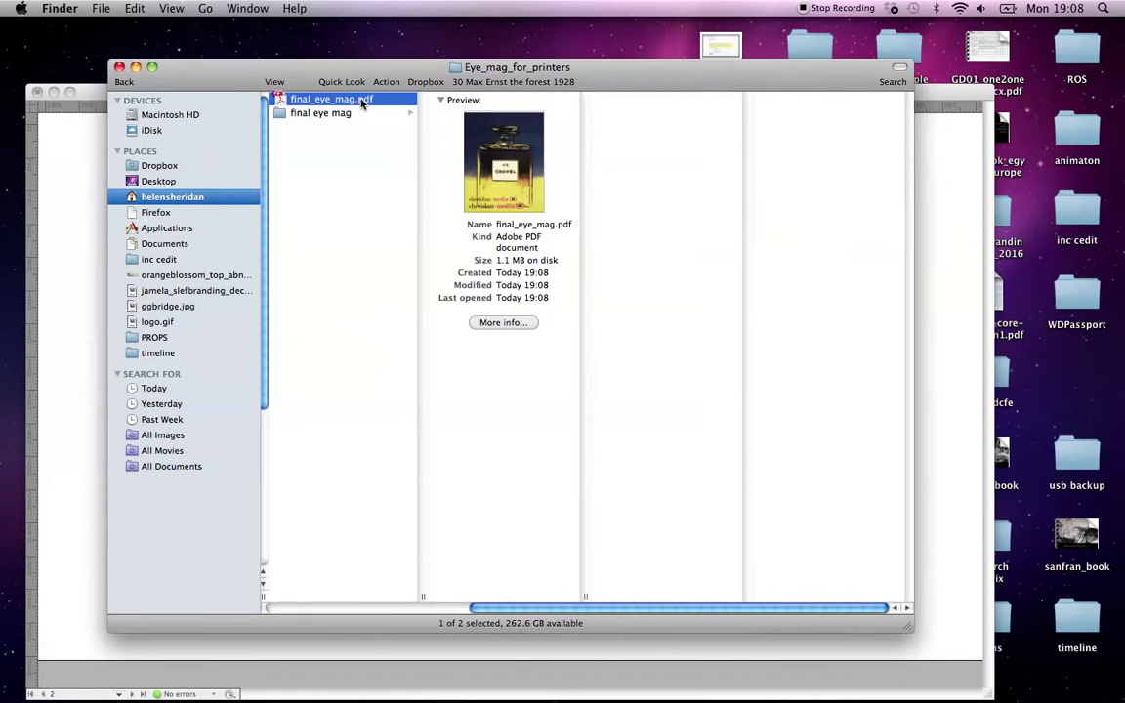
Step: Scroll to the page 2 spread and zoom in to 150% on the sheridan media banner
scroll(411, 215, "down", 5)
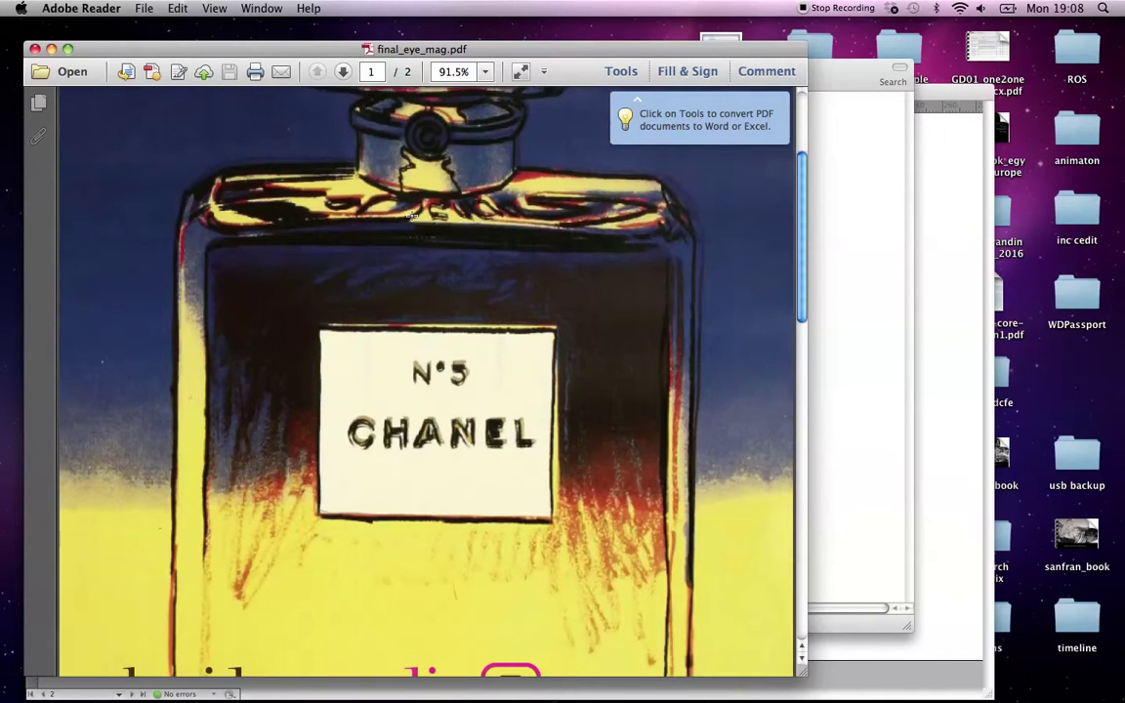
key("super+minus")
scroll(411, 215, "down", 1)
scroll(411, 215, "down", 4)
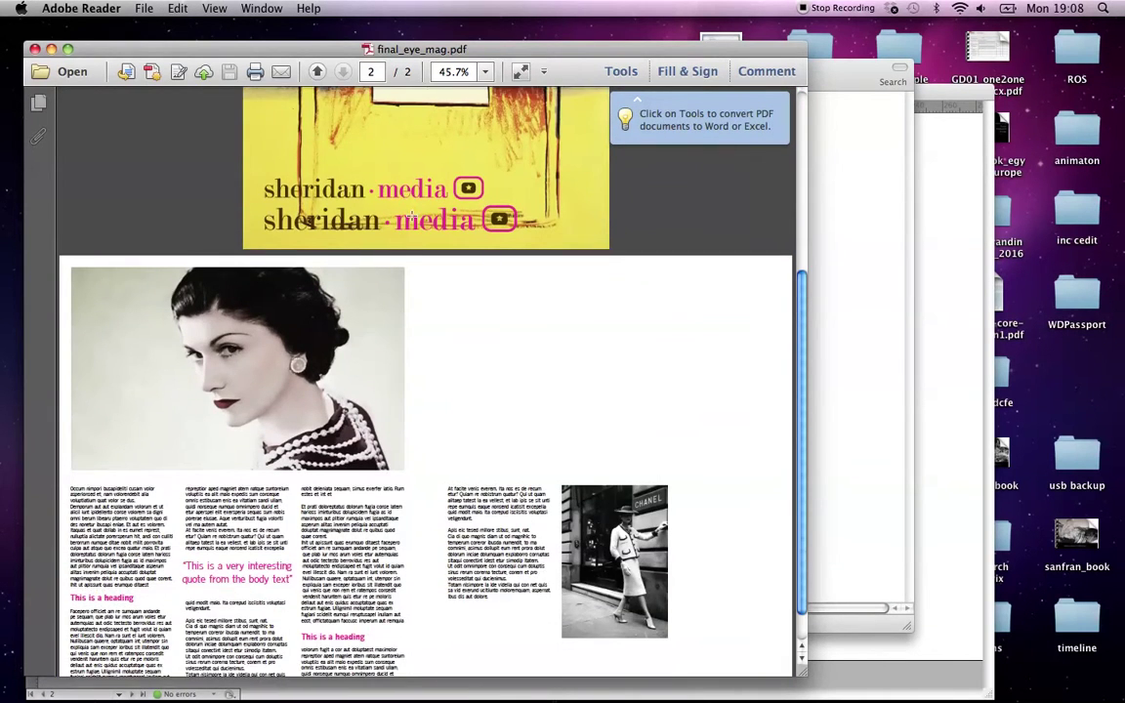
key("super+equal")
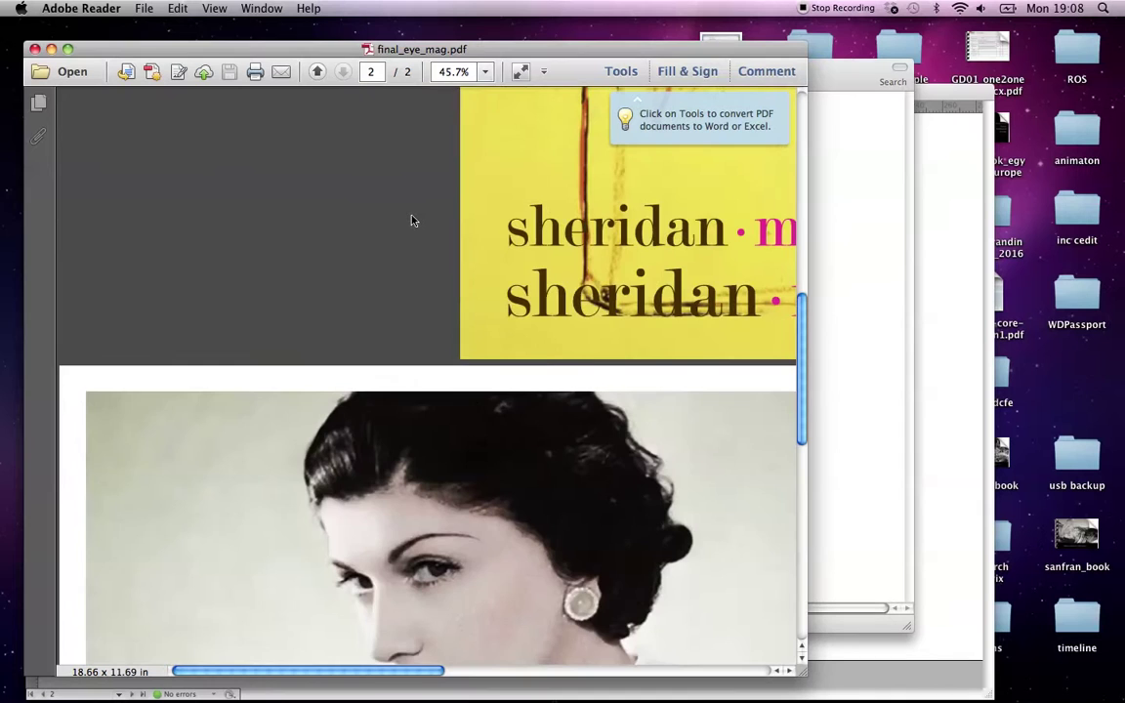
key("super+equal")
key("super+equal")
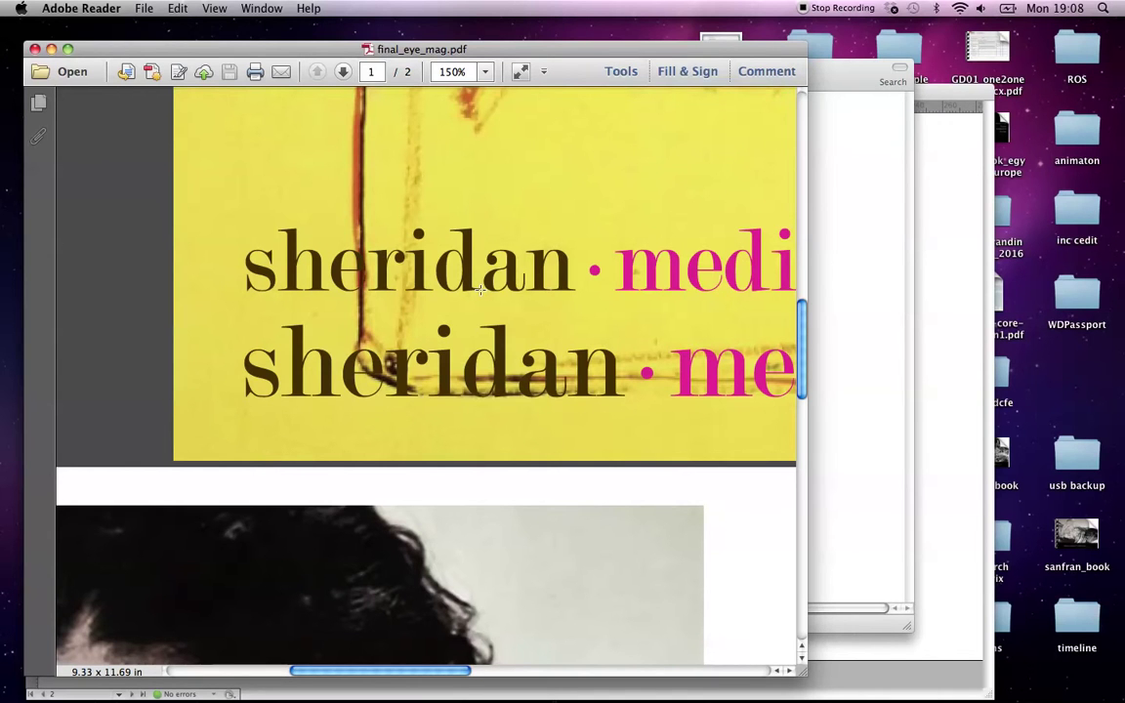
Step: Check the body text at 200%, return to fit-width view and enlarge the Reader window
scroll(479, 290, "down", 15)
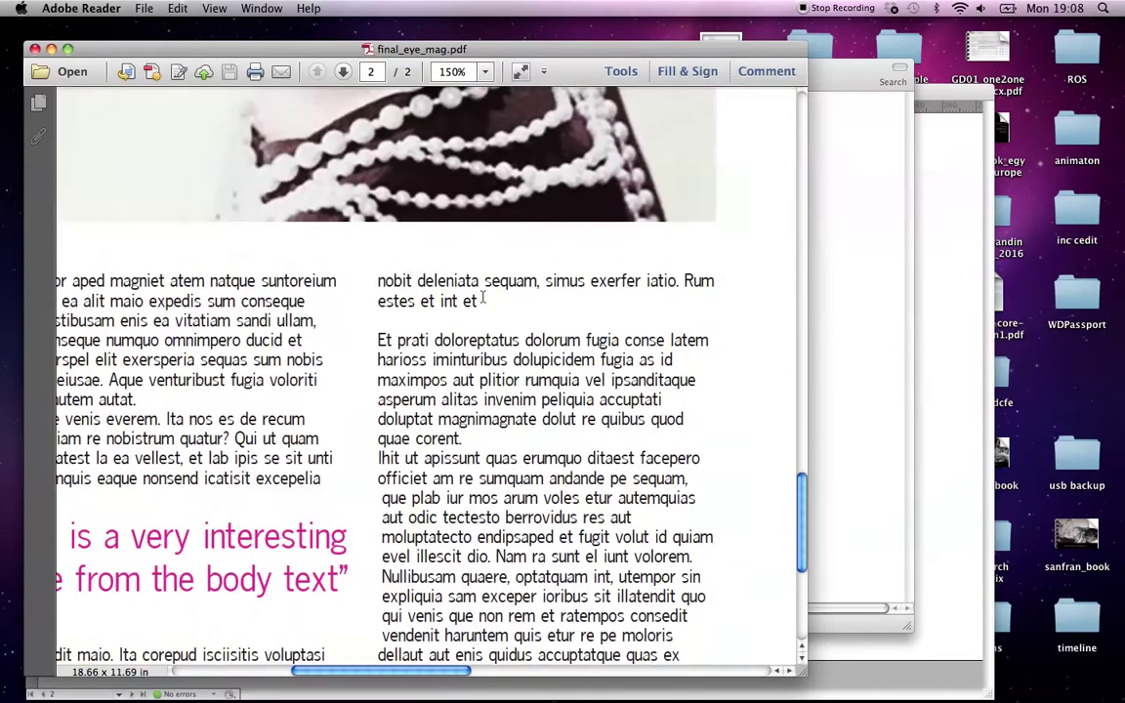
scroll(481, 300, "down", 3)
key("super+equal")
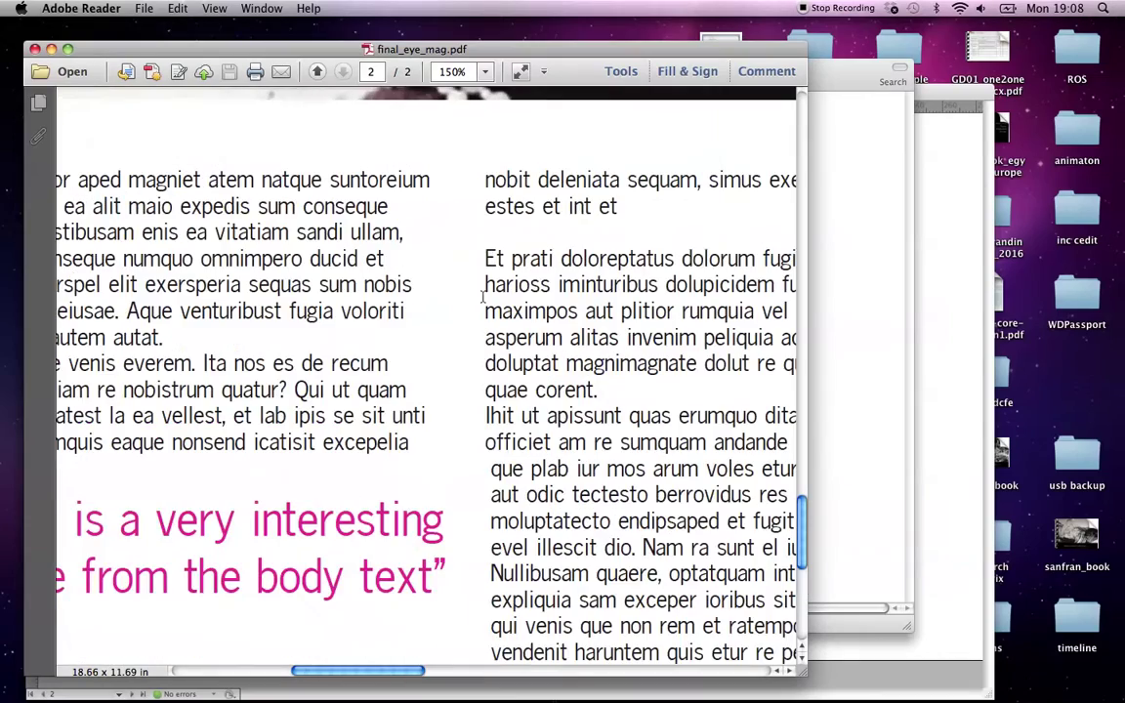
key("super+minus")
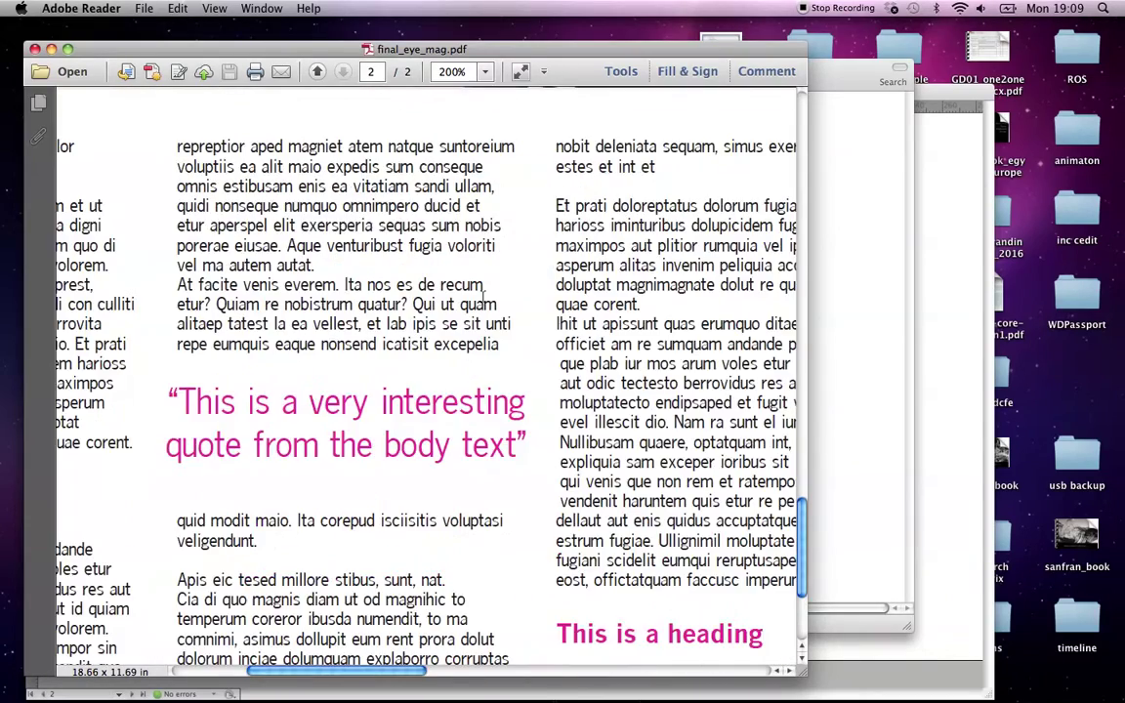
key("super+minus")
key("super+minus")
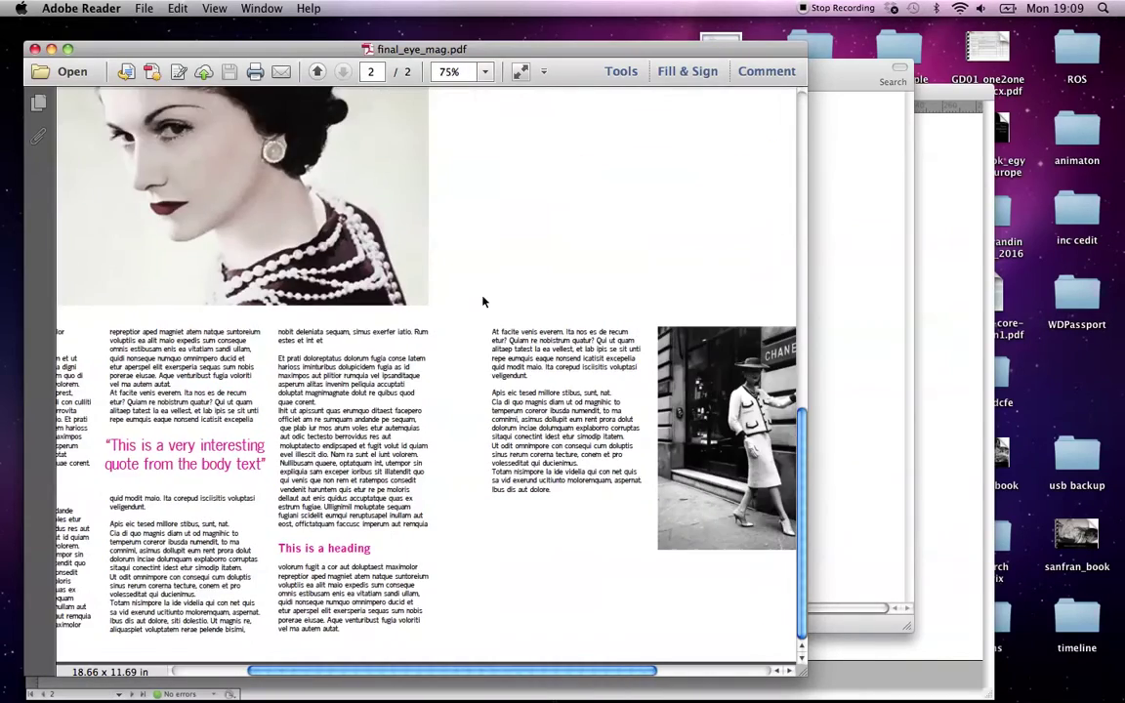
key("super+2")
left_click_drag(815, 684, 852, 640)
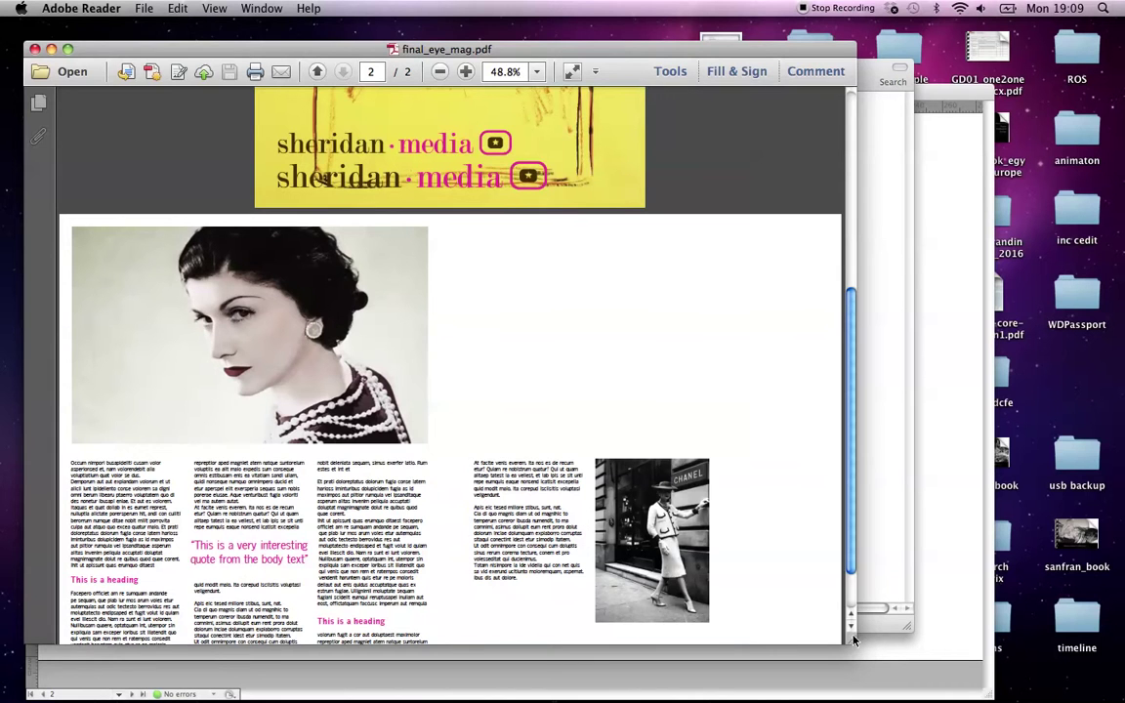
Step: Close the spreads PDF and start another [High Quality Print] PDF export in InDesign
key("super+w")
key("super+Tab")
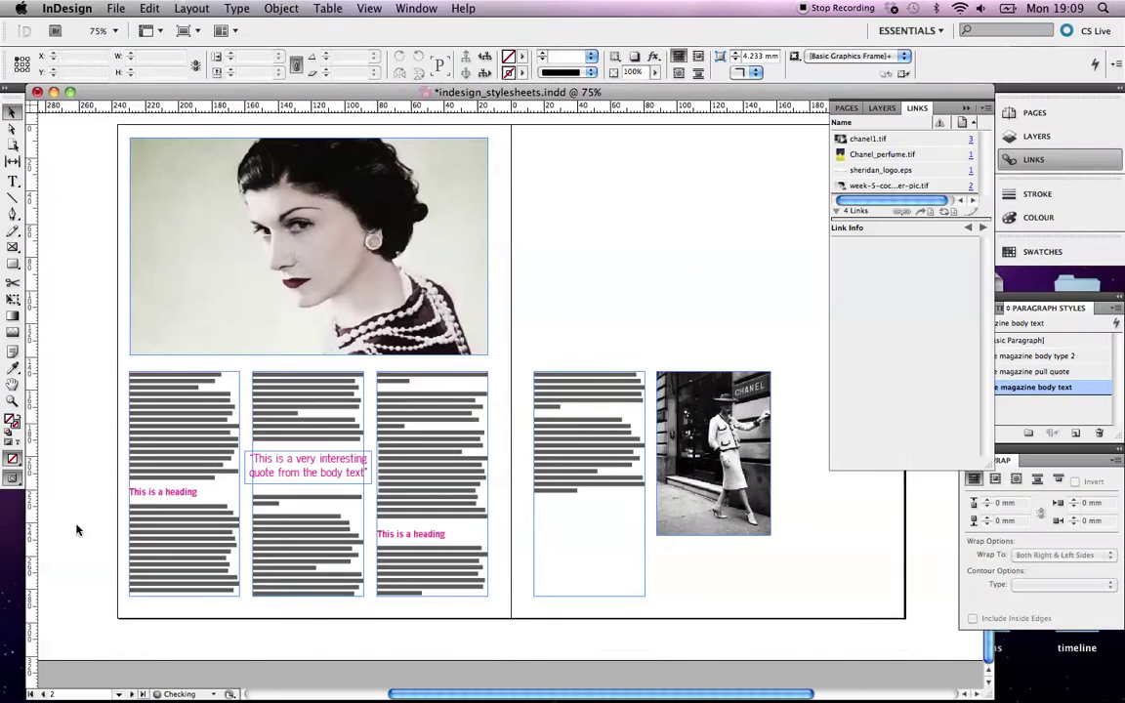
left_click(116, 8)
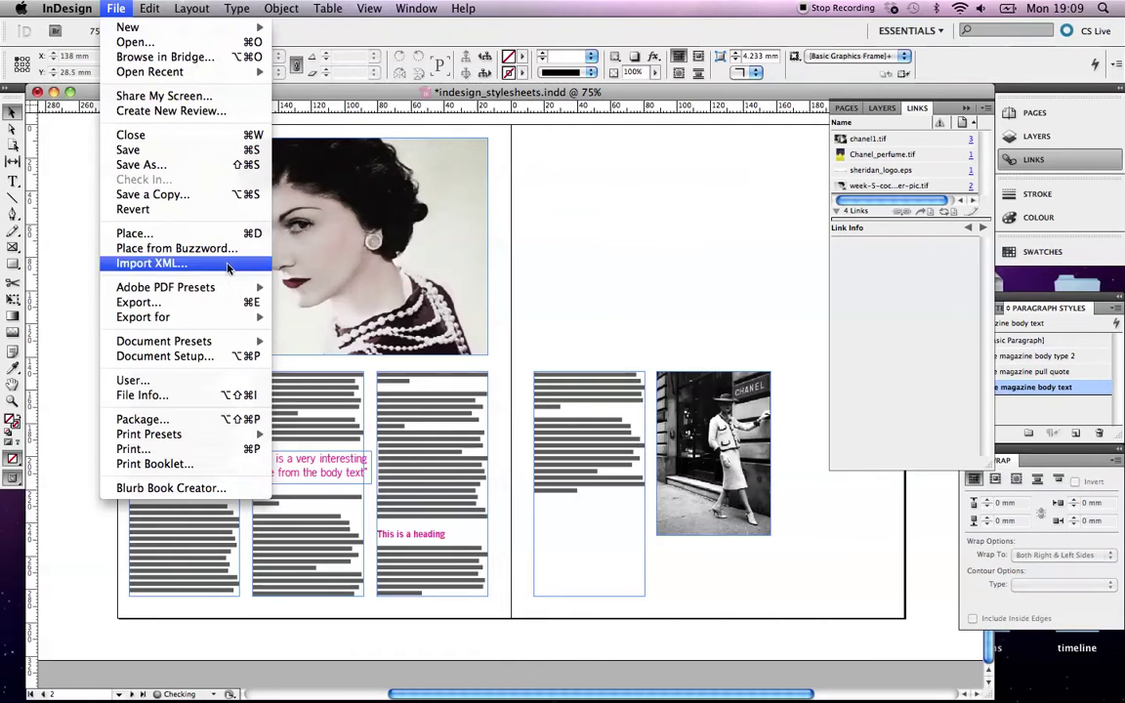
mouse_move(228, 291)
left_click(341, 311)
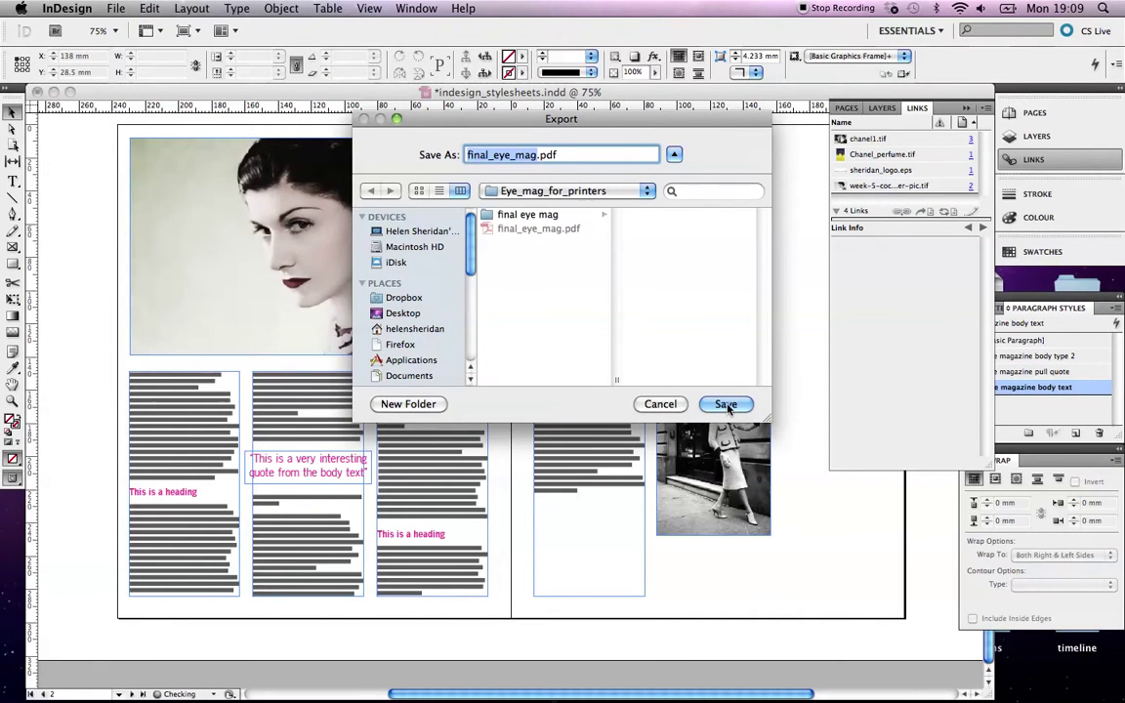
Step: Name the file final_eye_mag_single.pdf and export it as single pages
key("Right")
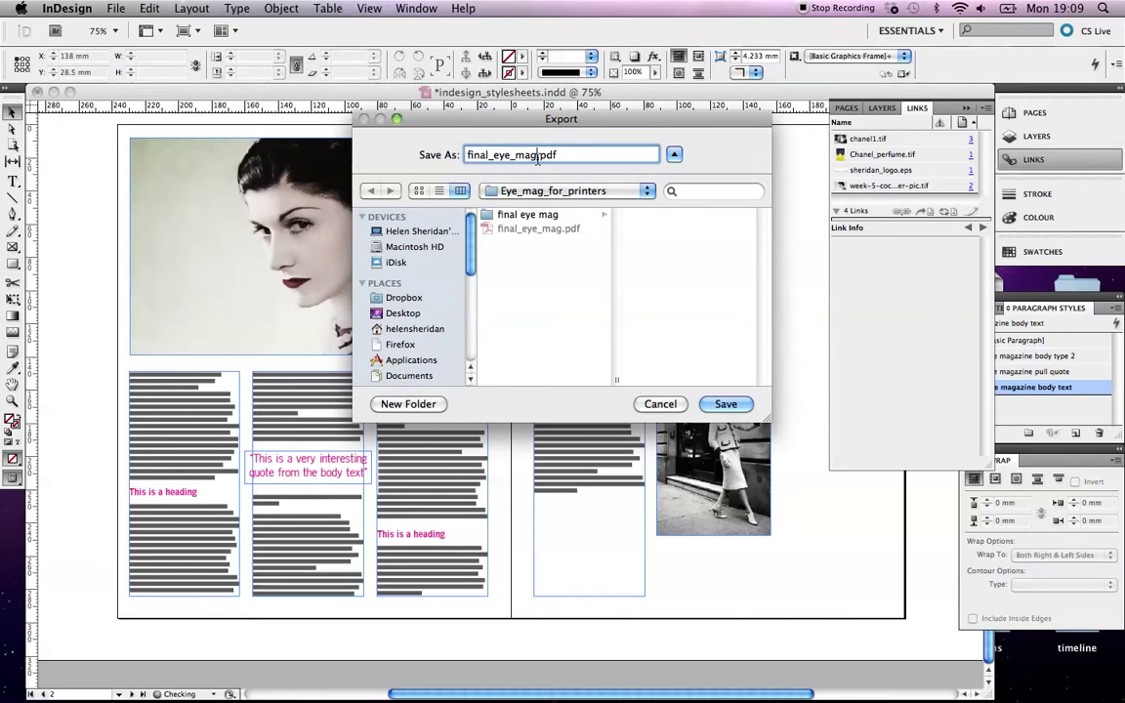
type("_single")
left_click(725, 403)
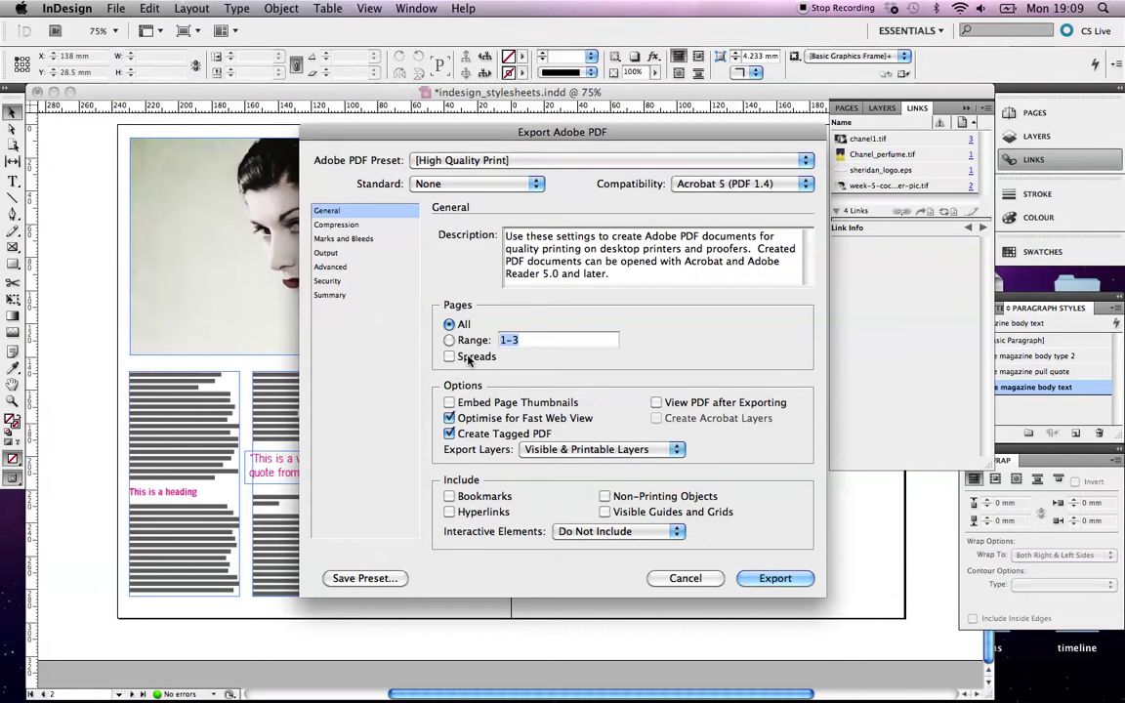
left_click(774, 578)
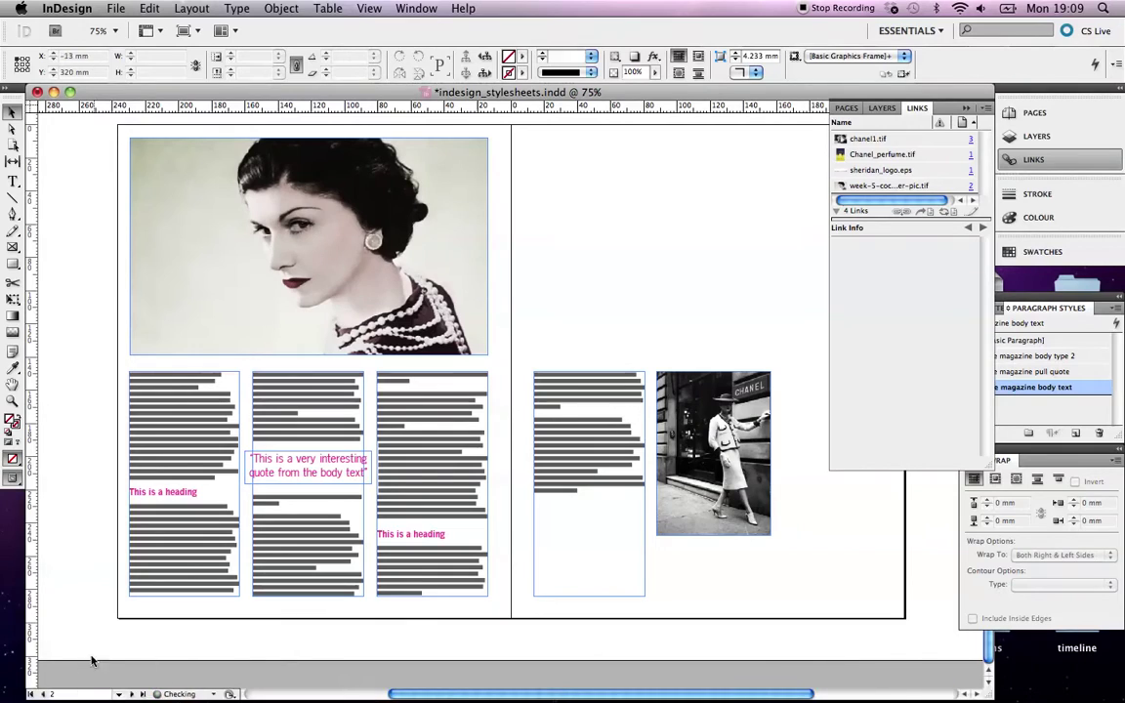
Step: Open final_eye_mag_single.pdf in Adobe Reader, scroll through its three pages, then close it
left_click(44, 679)
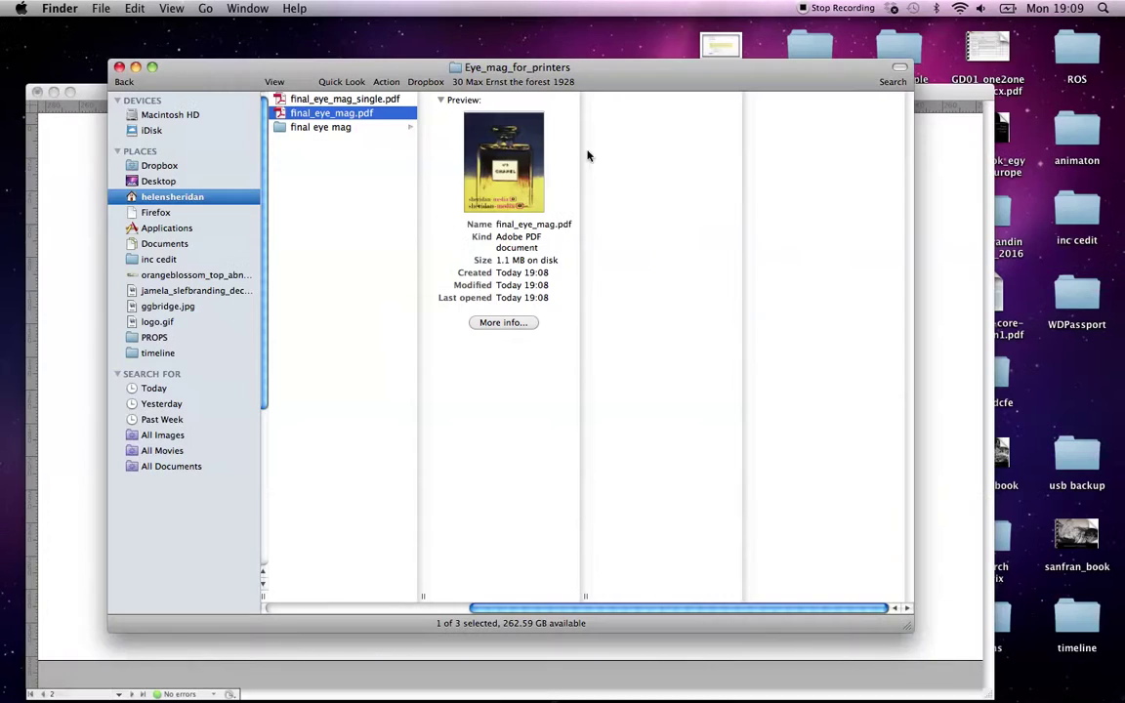
double_click(393, 99)
scroll(517, 211, "down", 10)
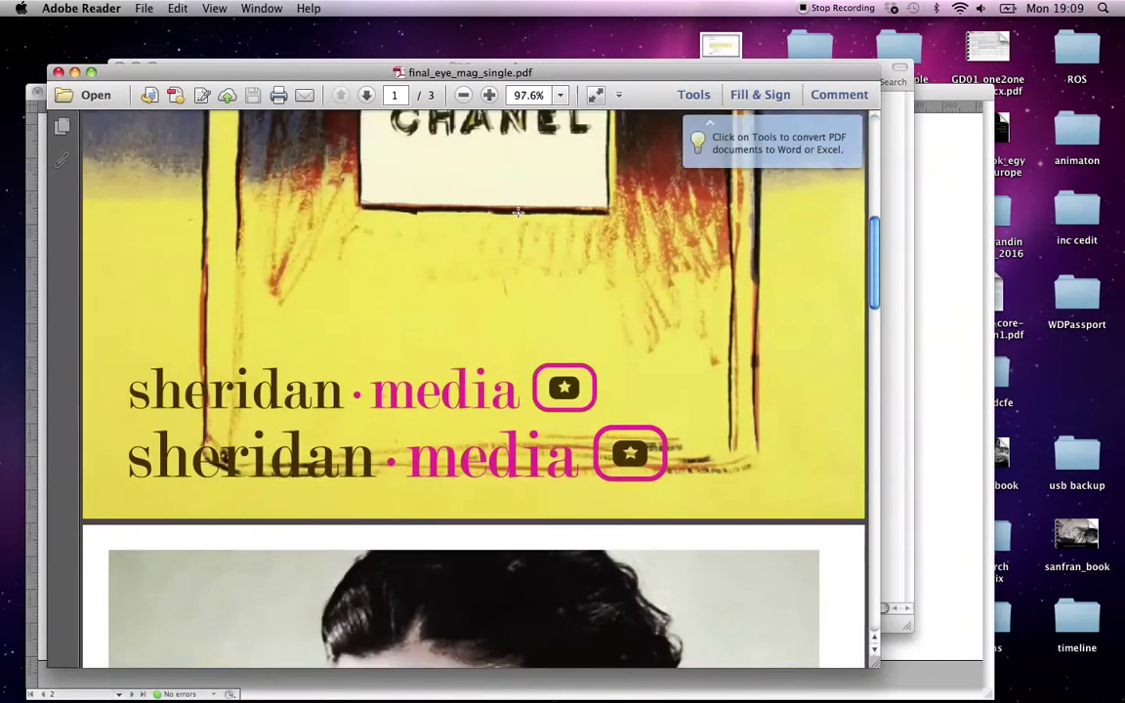
scroll(517, 213, "down", 20)
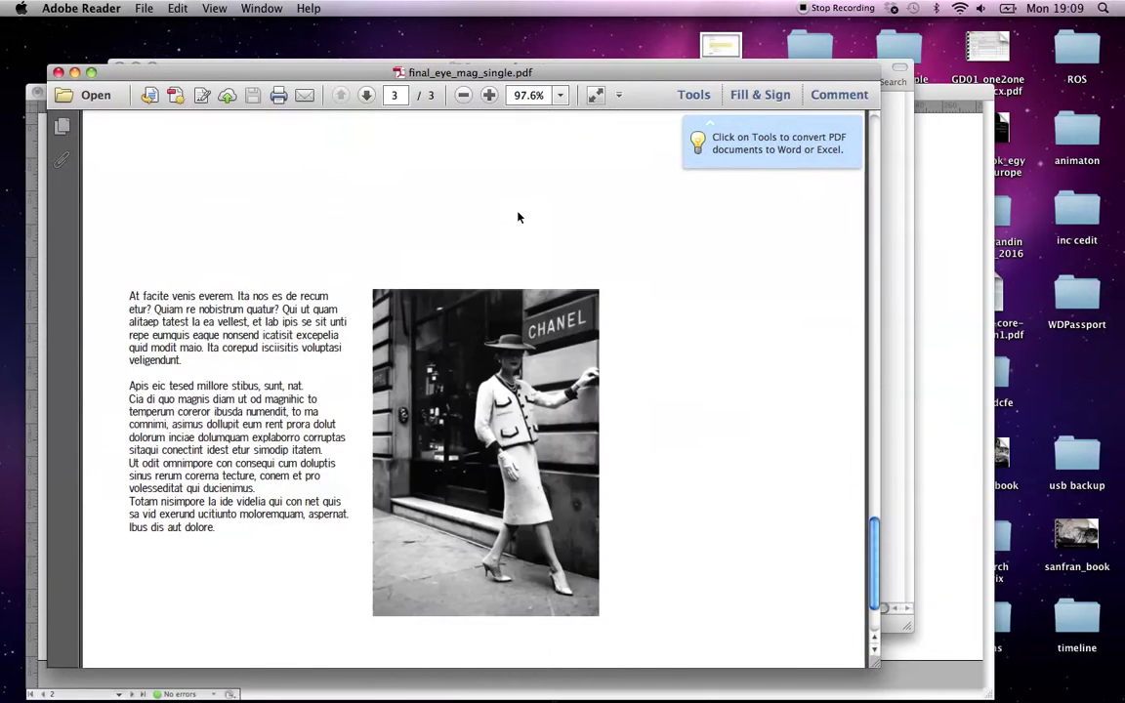
scroll(519, 217, "down", 5)
key("super+w")
Step: Leave Finder for the InDesign layout and bring QuickTime Player forward from the Dock
left_click(326, 303)
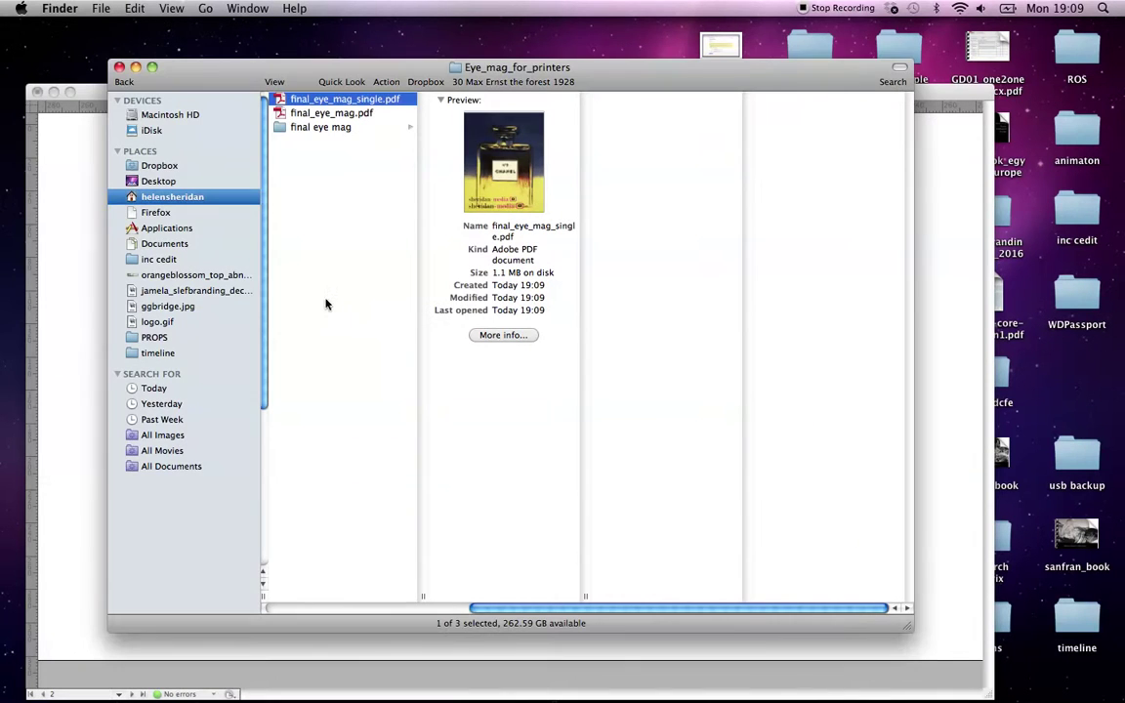
key("super+Tab")
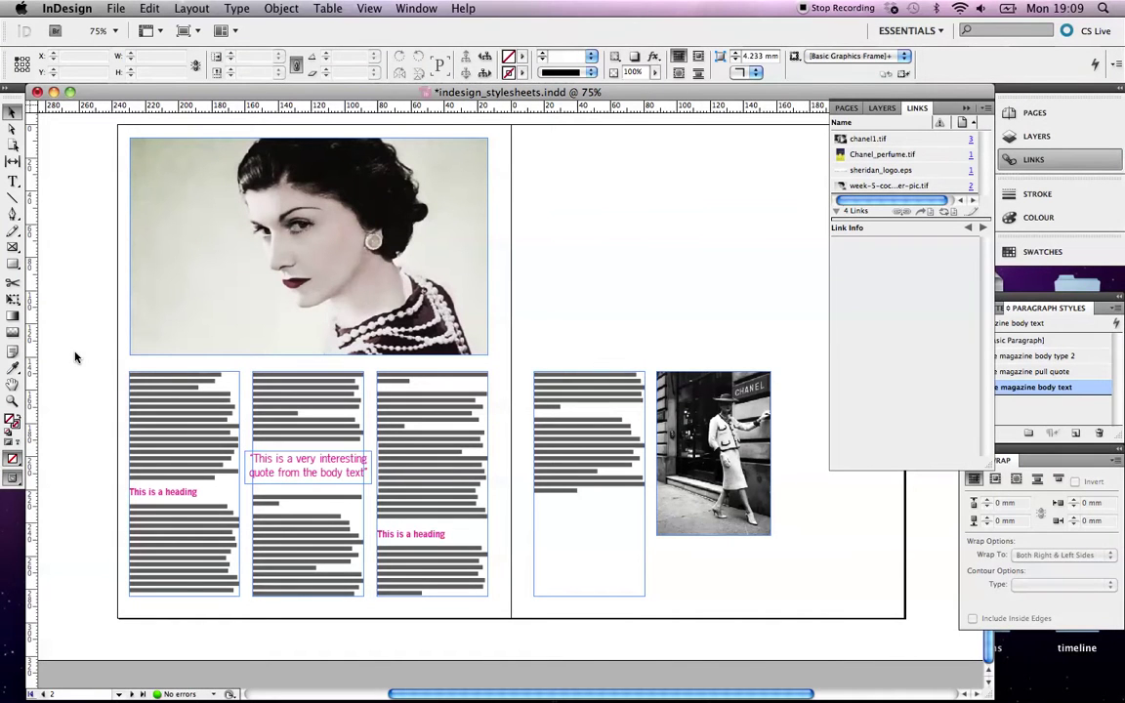
mouse_move(622, 683)
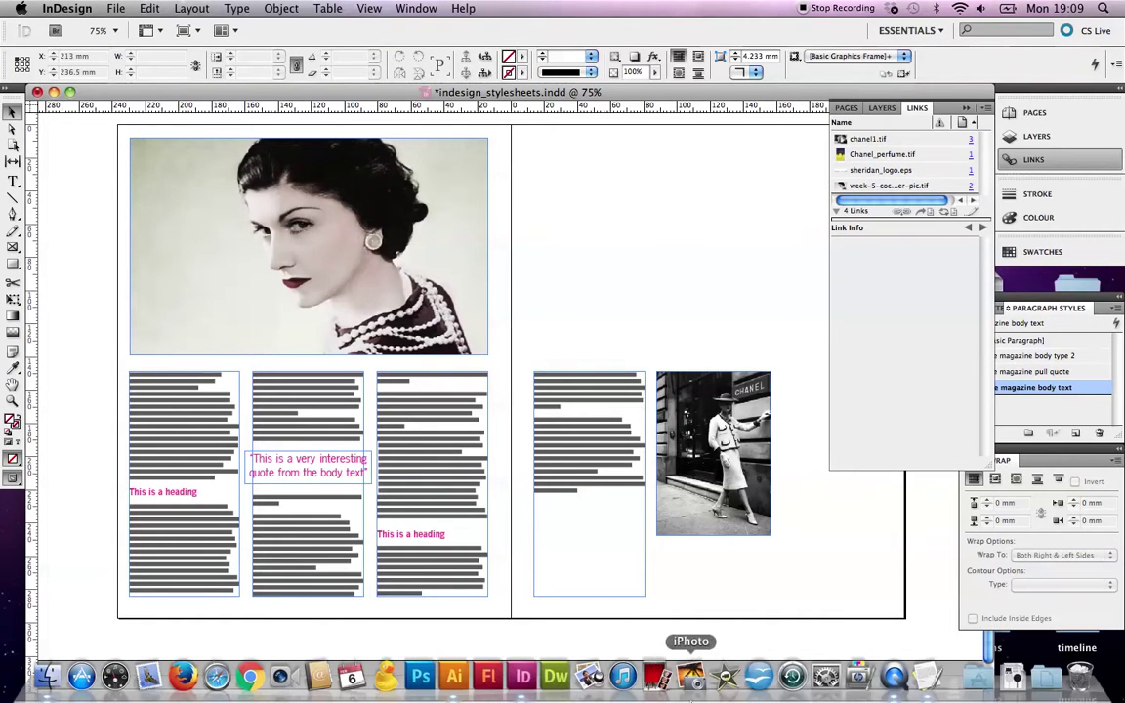
left_click(894, 683)
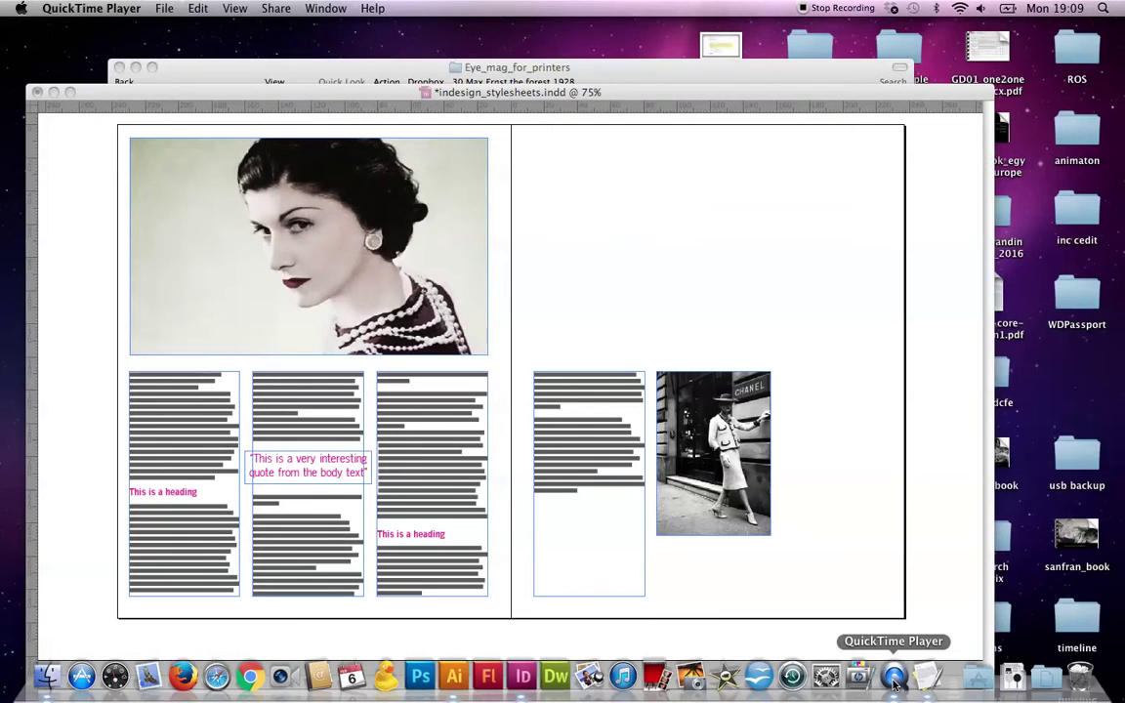